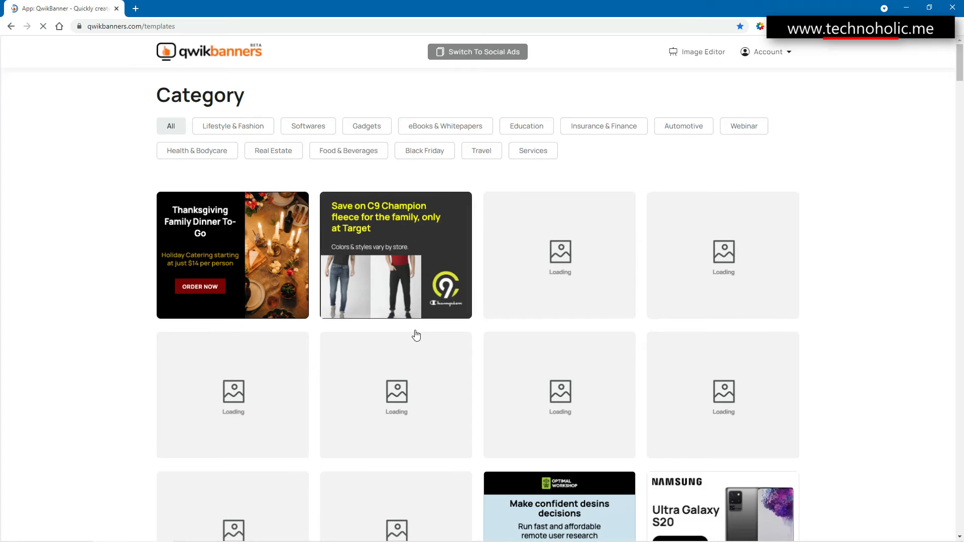
- Browse the banner templates in the full list and in the Gadgets, Black Friday and Real Estate categories
scroll(417, 336, "down", 5)
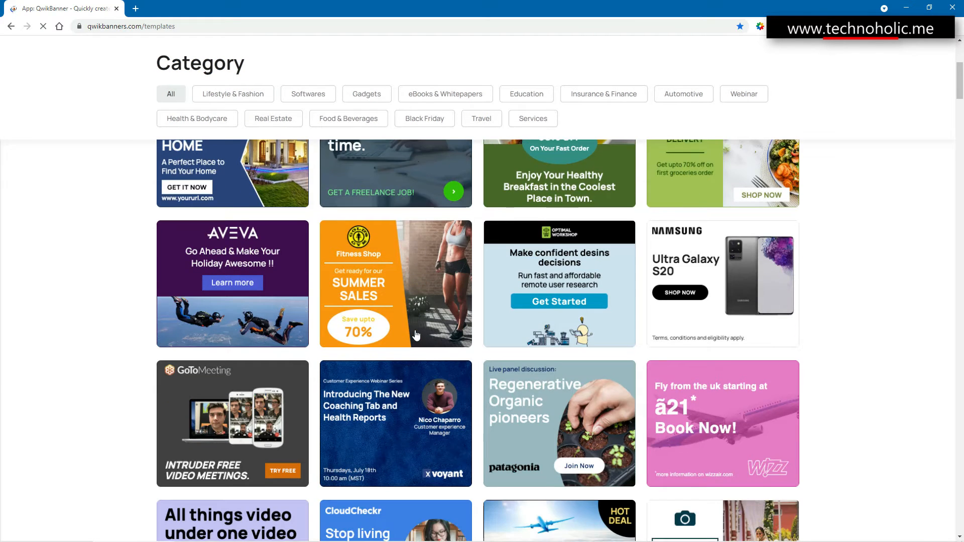
scroll(417, 336, "down", 5)
scroll(417, 336, "down", 7)
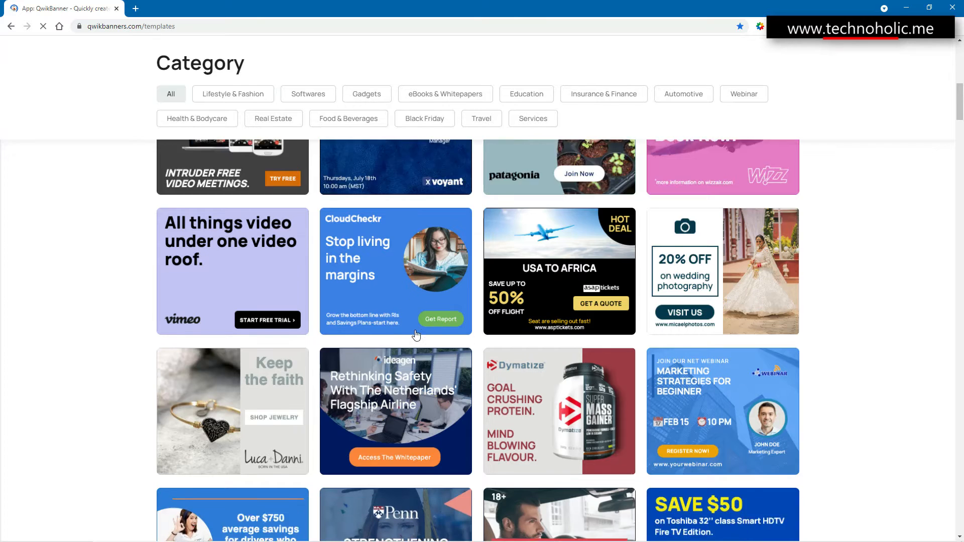
scroll(416, 335, "up", 20)
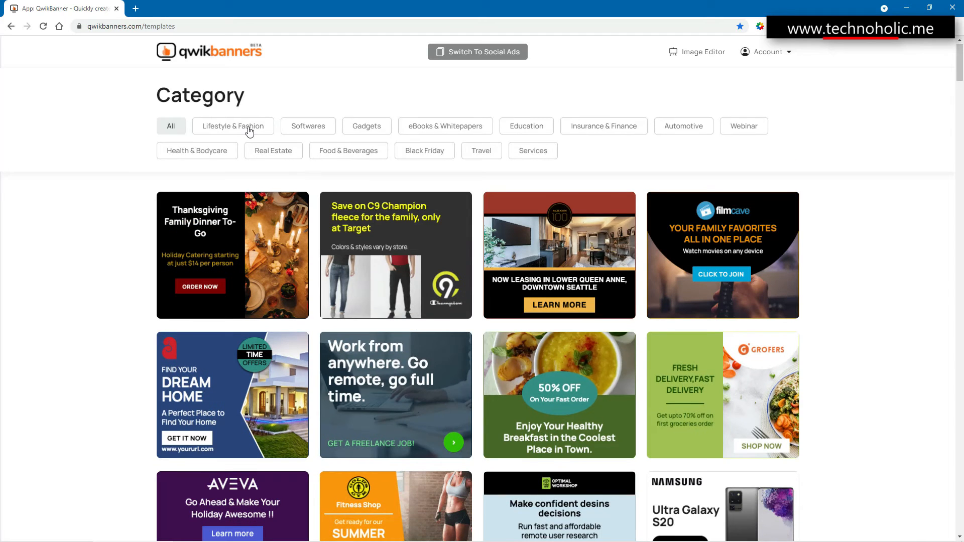
left_click(358, 127)
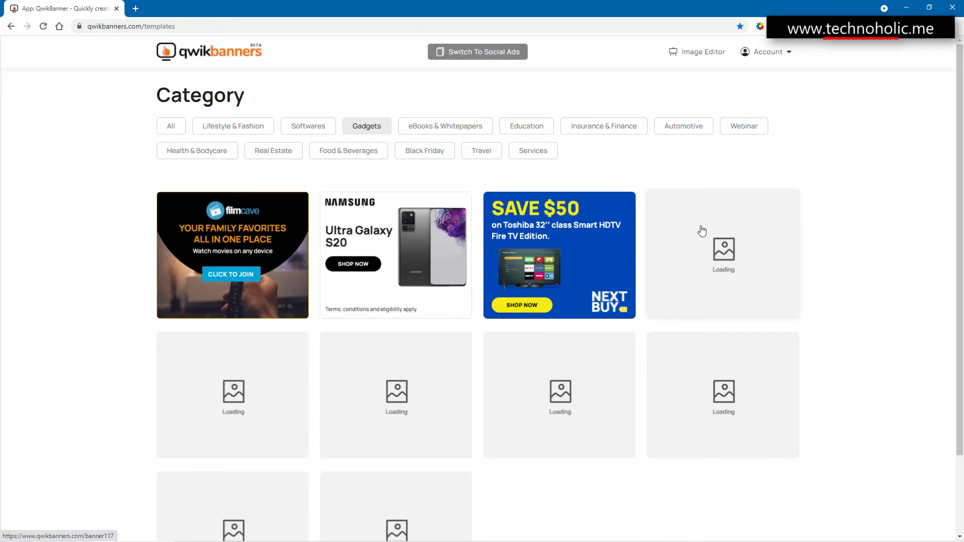
scroll(702, 231, "down", 2)
scroll(702, 231, "up", 2)
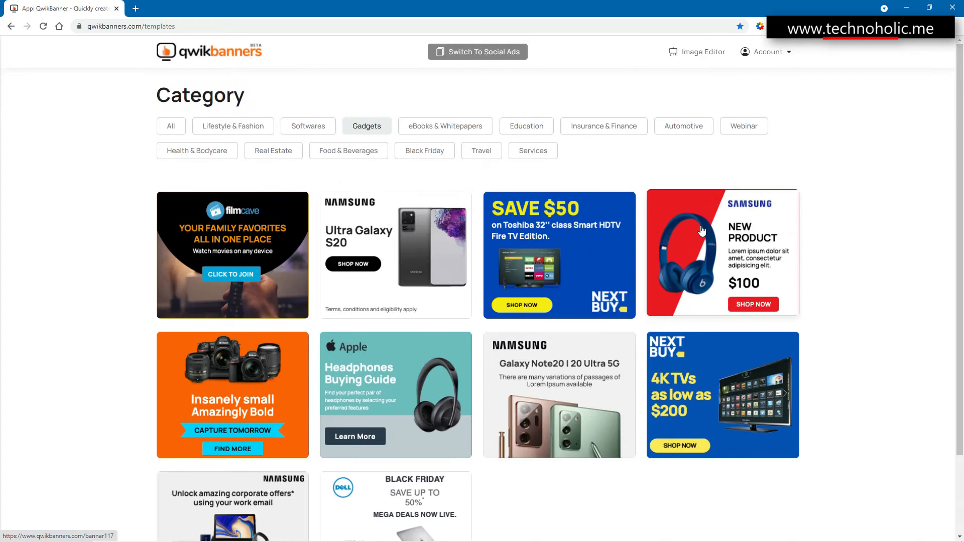
scroll(702, 231, "down", 3)
scroll(699, 226, "up", 3)
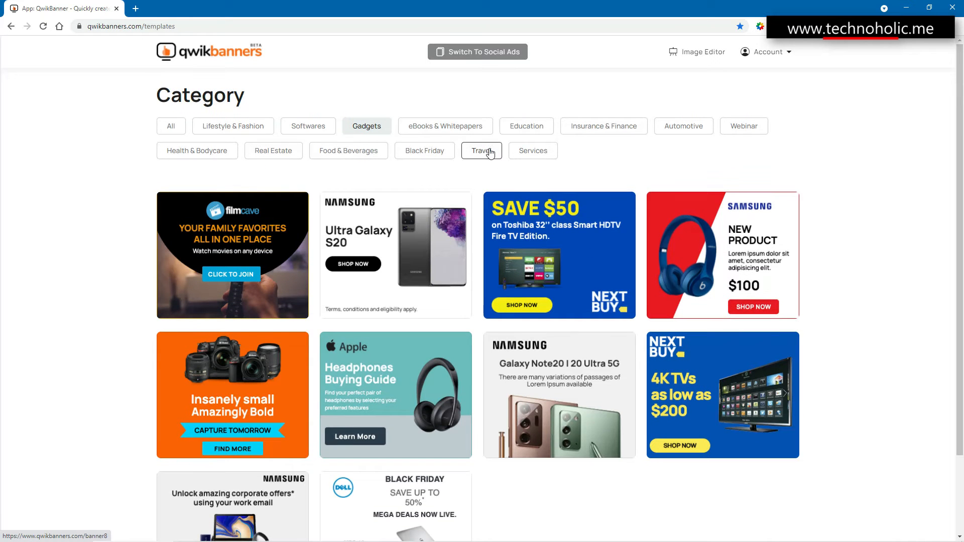
left_click(419, 156)
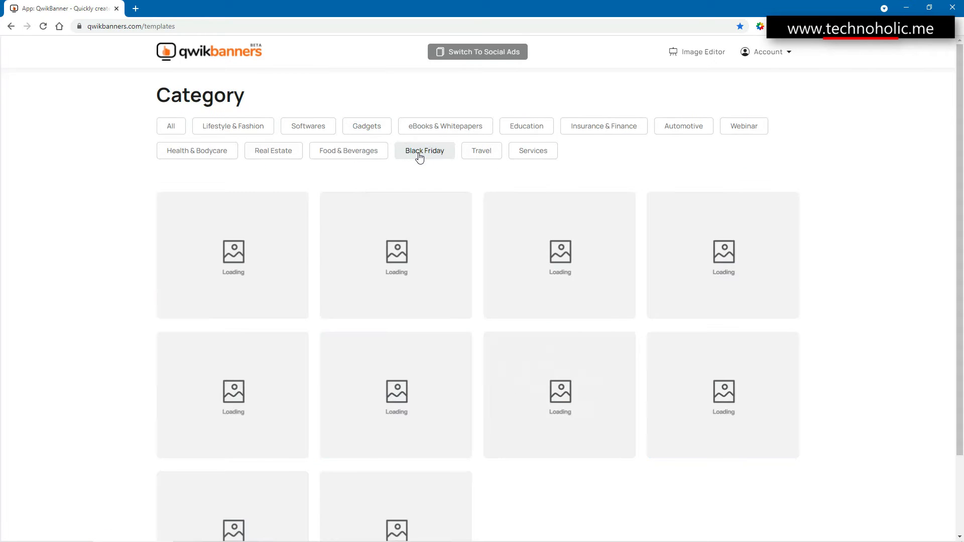
scroll(502, 265, "down", 2)
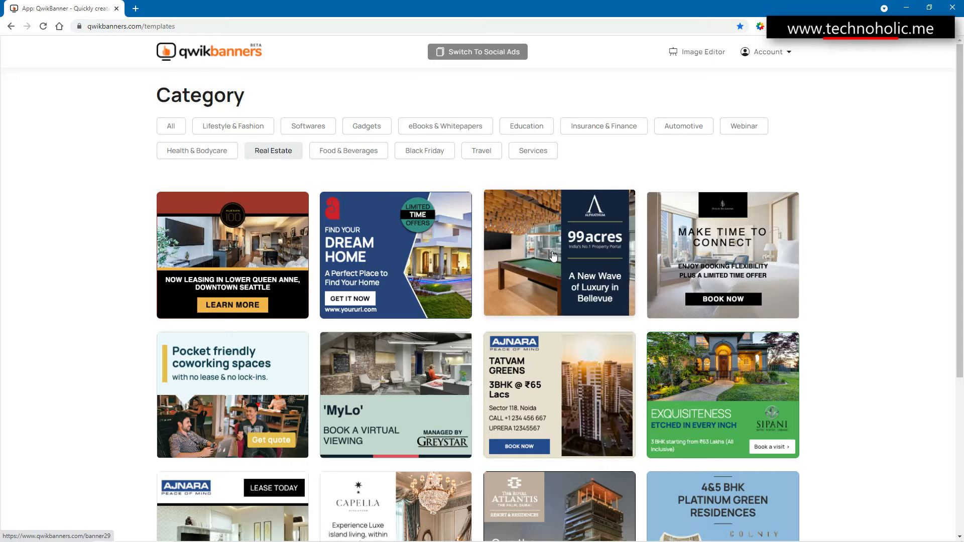
scroll(553, 256, "down", 5)
scroll(553, 257, "up", 5)
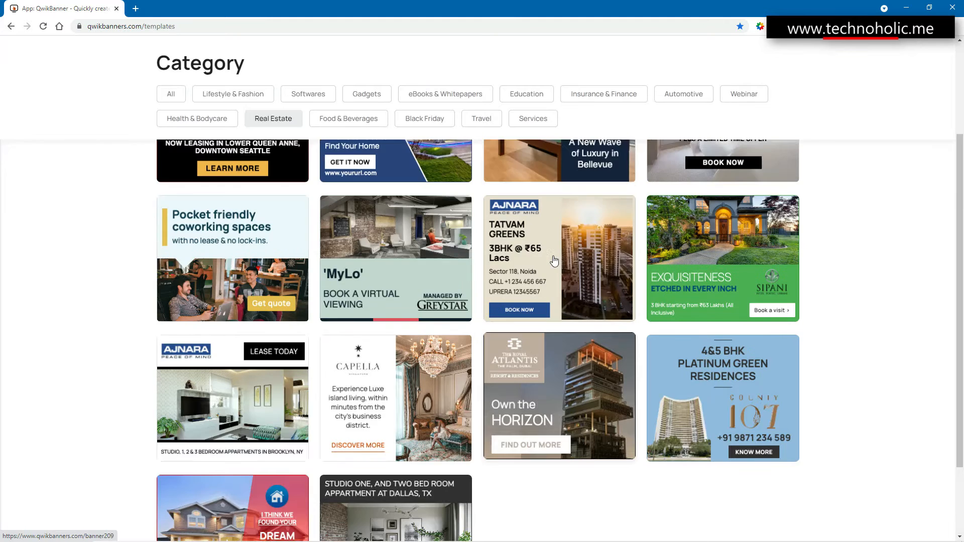
- Open the Ultra Galaxy S20 template from the Gadgets category and dismiss the notice about transparent product images
left_click(367, 126)
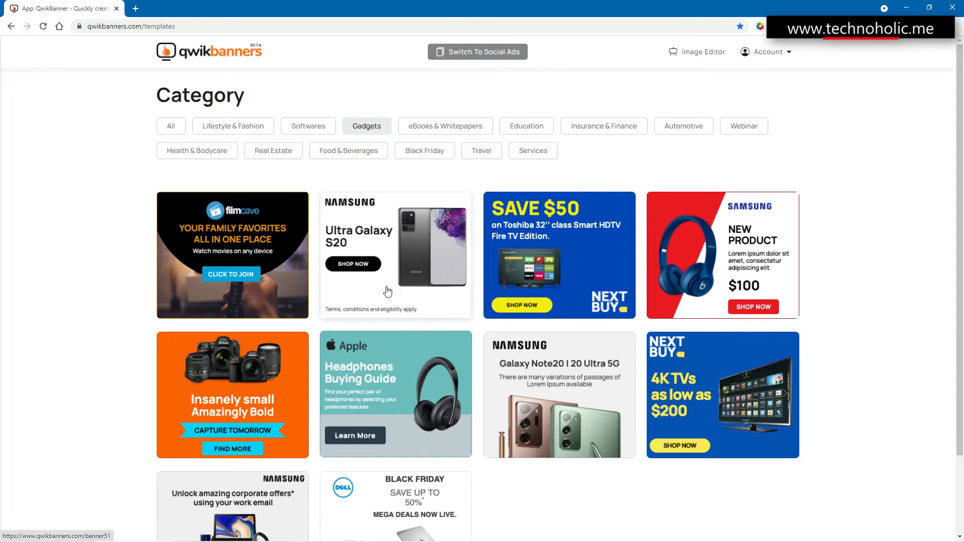
left_click(420, 290)
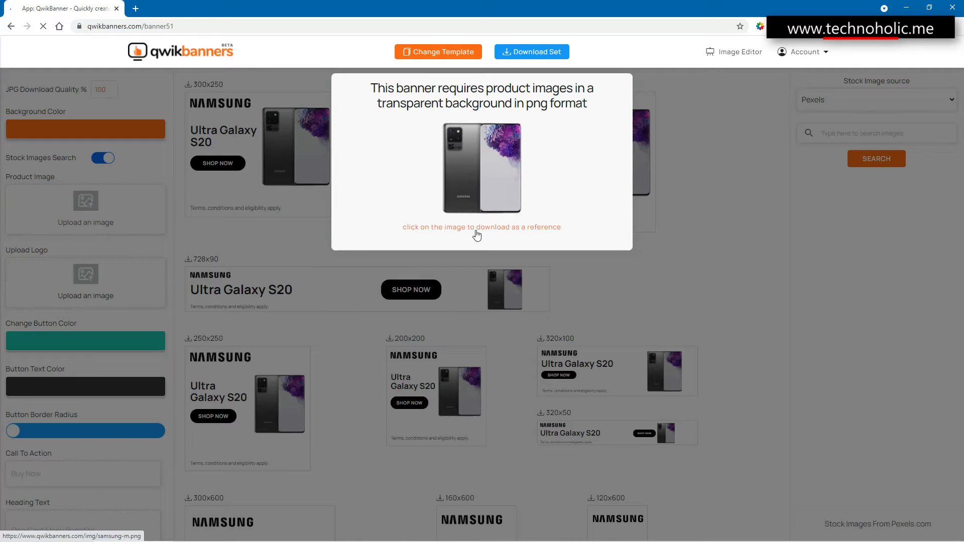
left_click(673, 226)
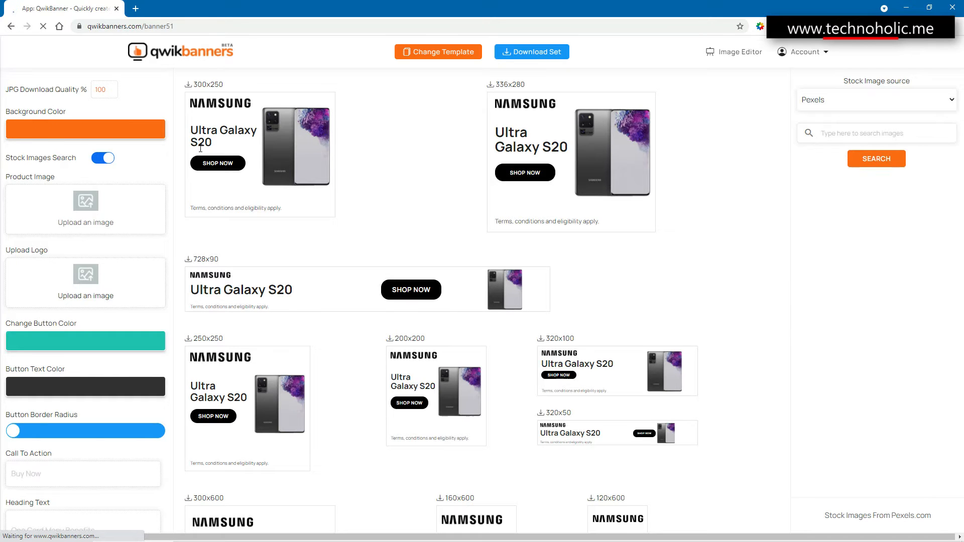
- Set the banner background color to light purple, RGB 200, 174, 249
left_click(92, 131)
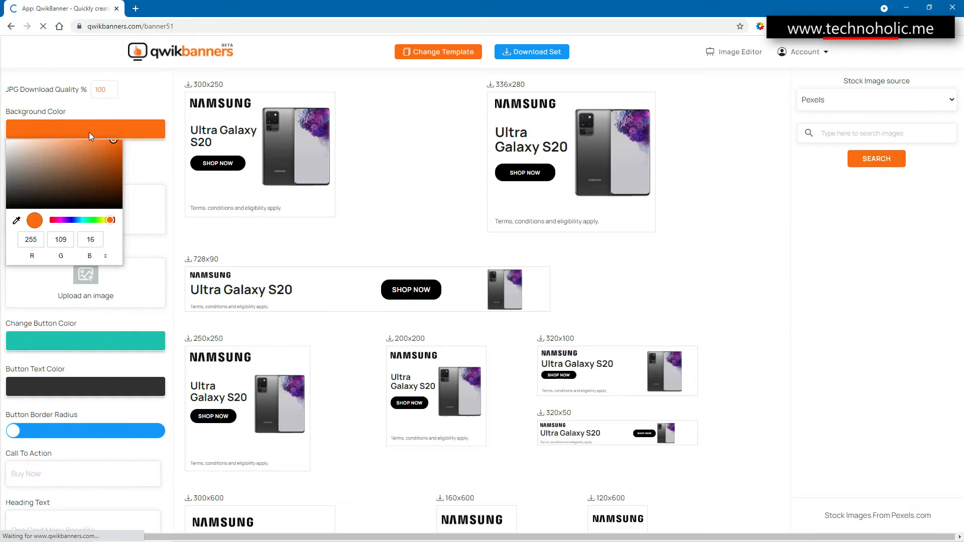
left_click_drag(76, 162, 119, 170)
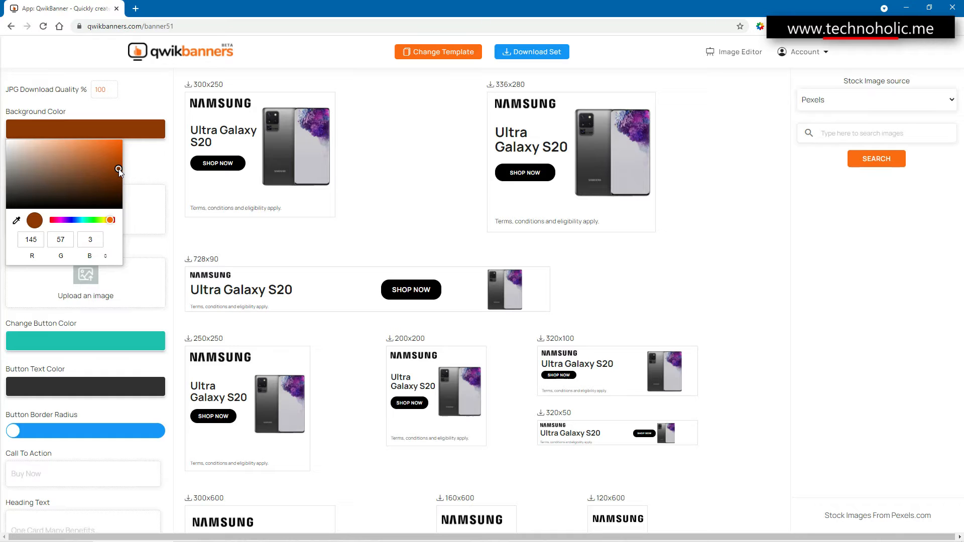
left_click(68, 221)
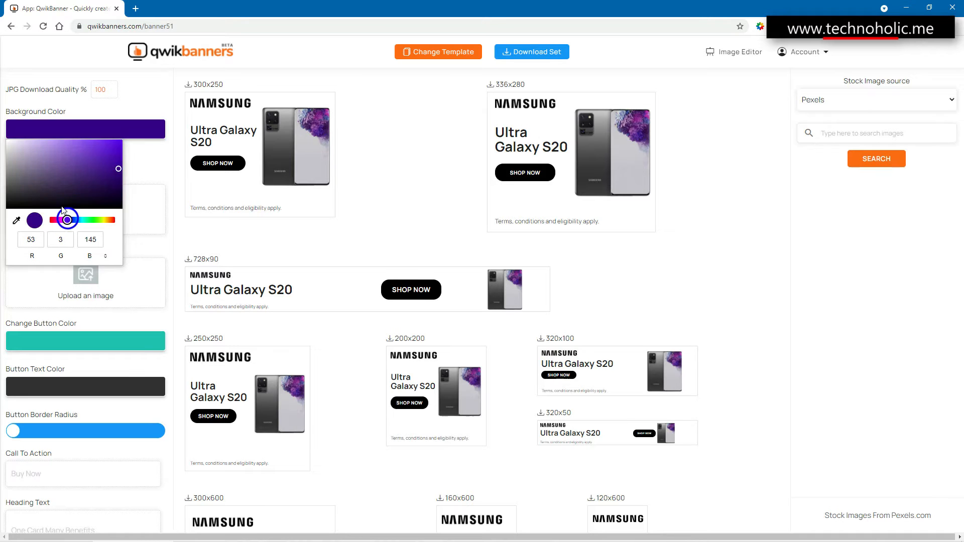
left_click_drag(33, 157, 40, 142)
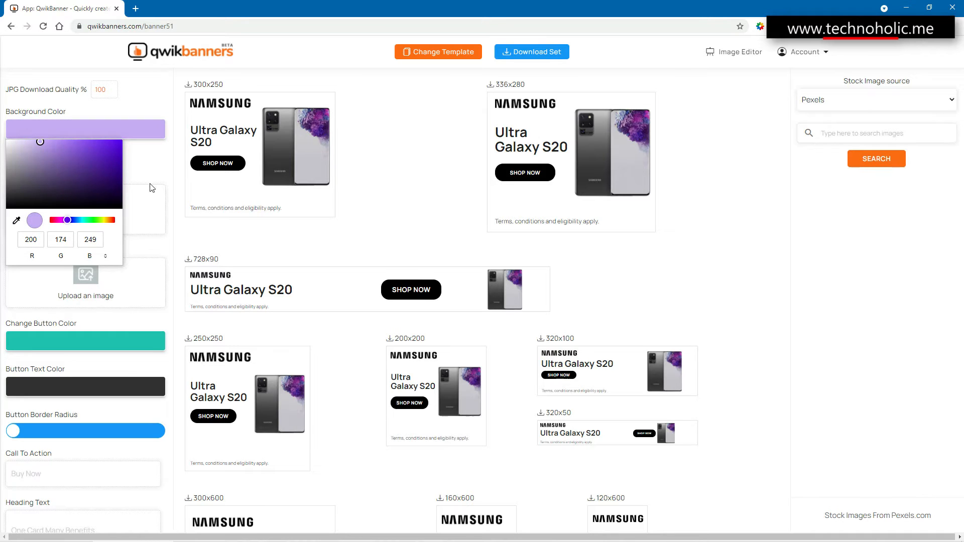
left_click(152, 165)
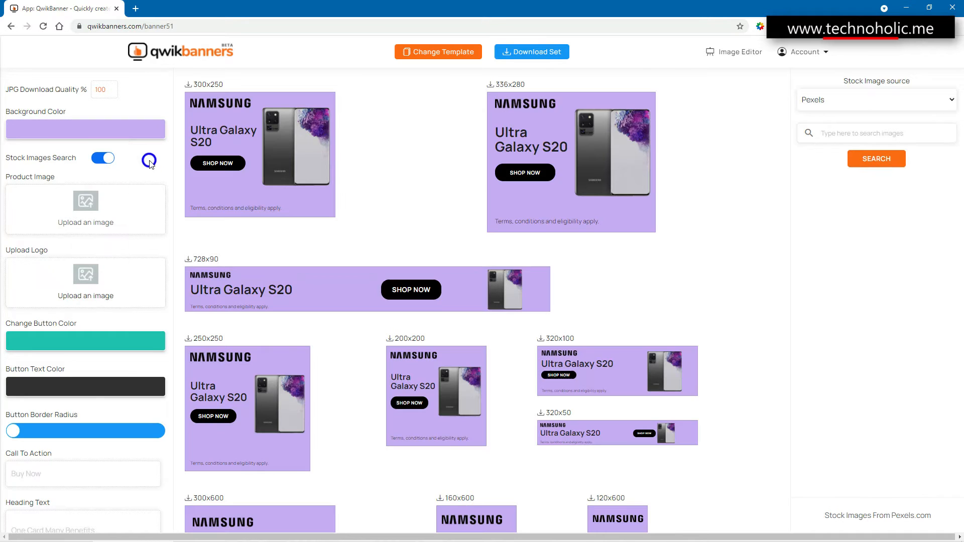
- Set the banner background color to blue, RGB 23, 151, 254, by sampling the border radius slider with the eyedropper
left_click(107, 129)
left_click(115, 166)
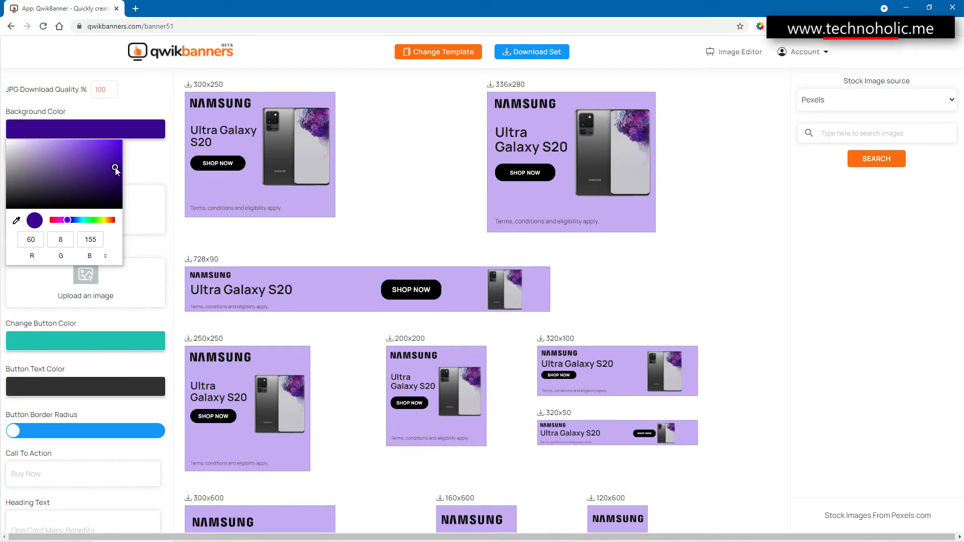
left_click(47, 156)
left_click(46, 168)
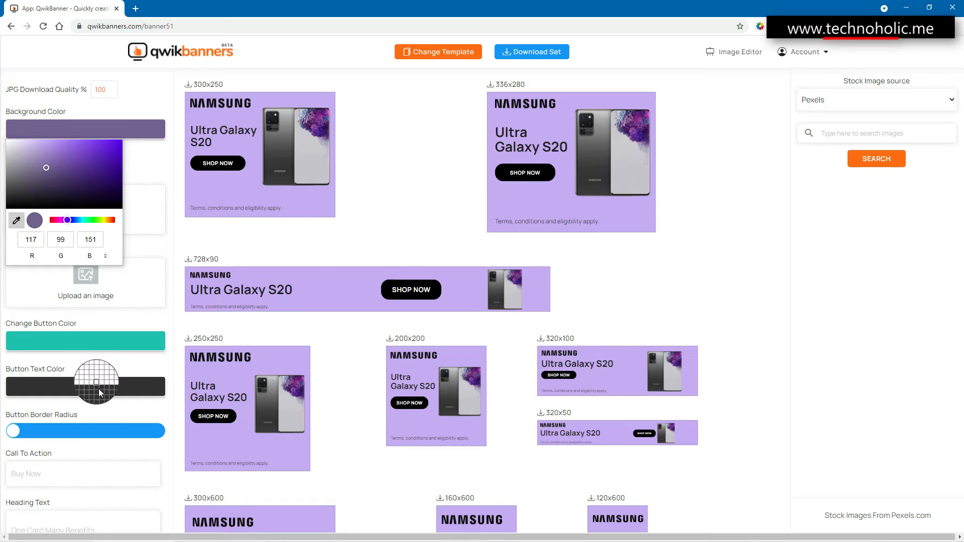
left_click(38, 430)
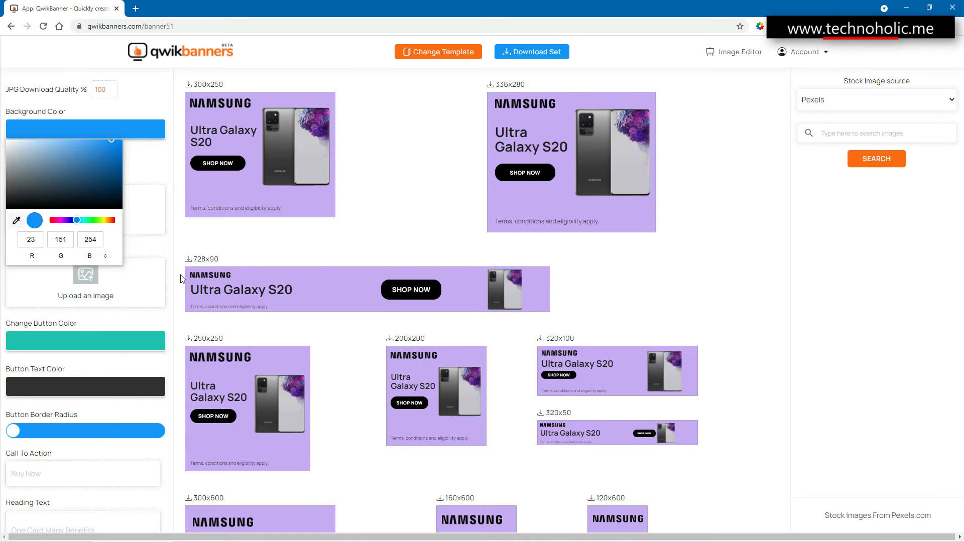
left_click(146, 210)
- Upload Big Battery.png as the banner's product image, viewing the files as thumbnails to find it
left_click(82, 211)
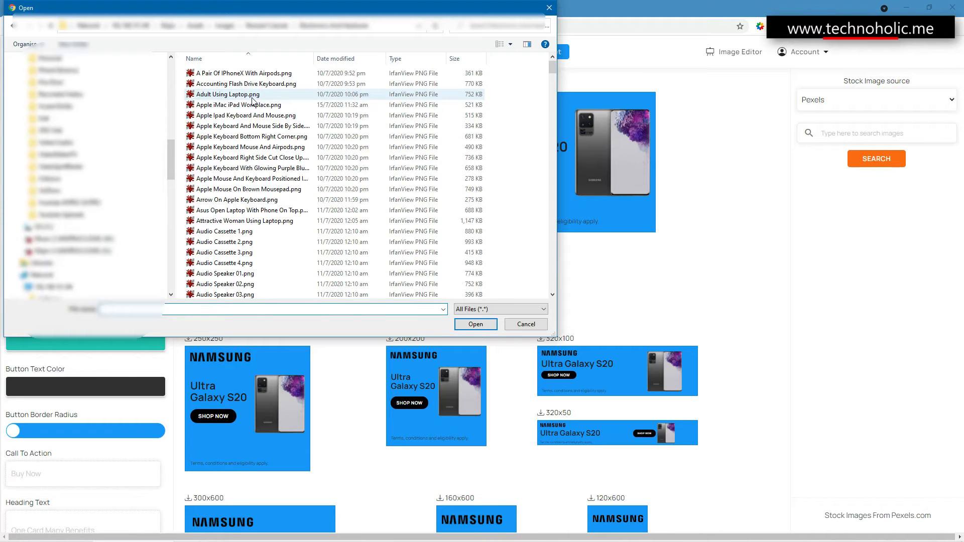
right_click(524, 129)
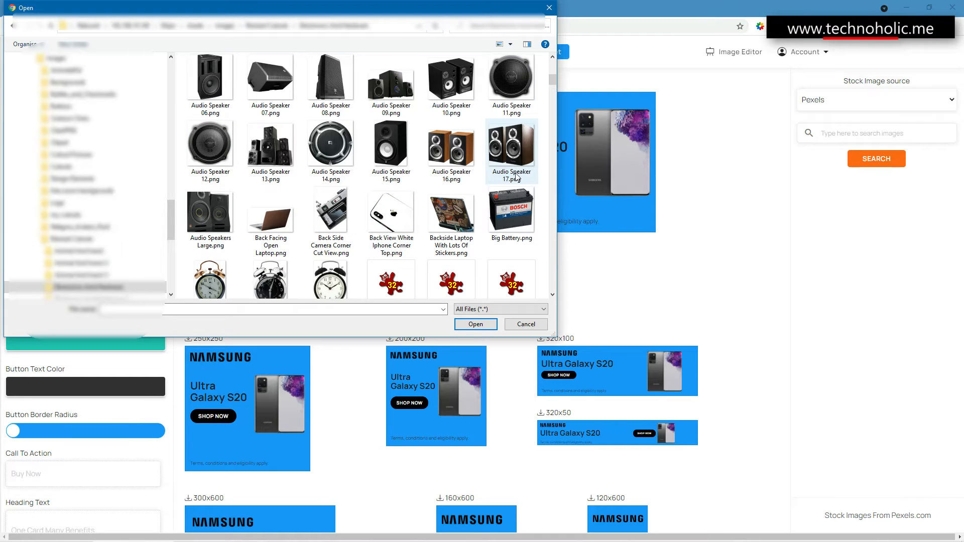
left_click(511, 214)
left_click(477, 324)
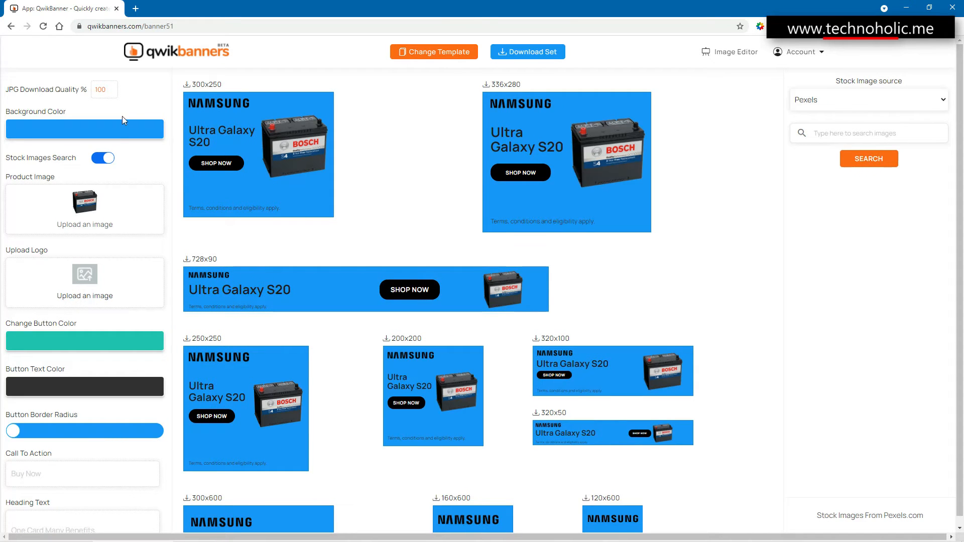
- Set the banner background color to near-white, RGB 252, 252, 252
left_click(119, 129)
left_click_drag(56, 178, 4, 142)
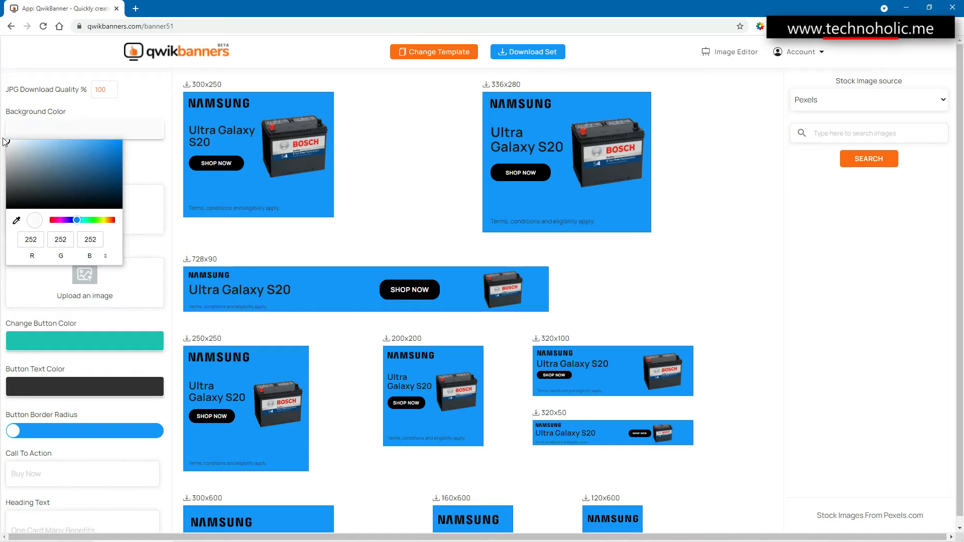
left_click(167, 195)
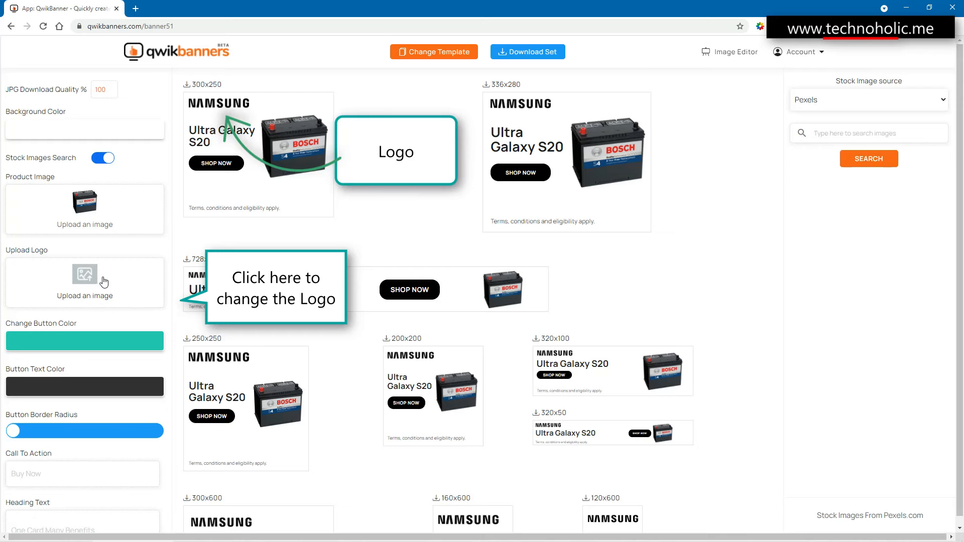
- Change the color of the banners' call-to-action button to bright red
left_click(46, 337)
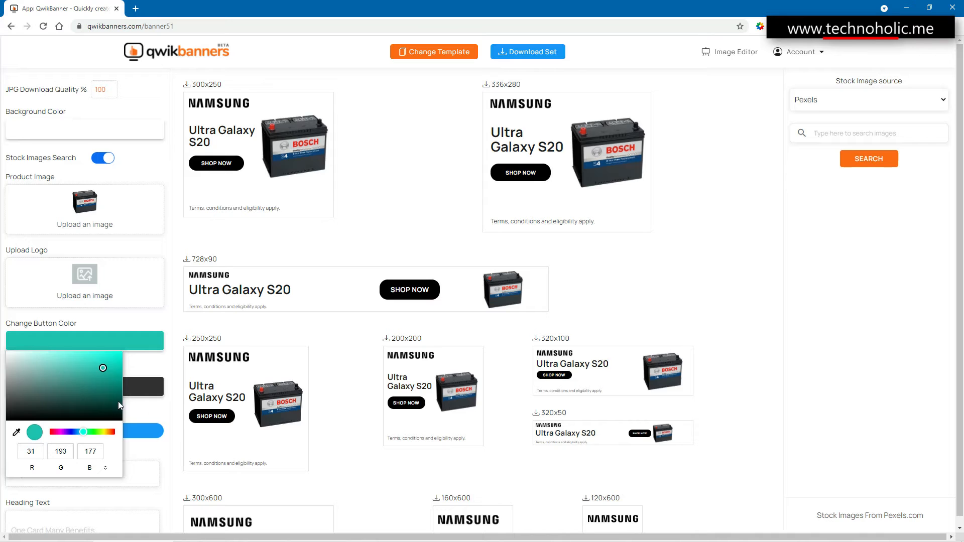
left_click(110, 433)
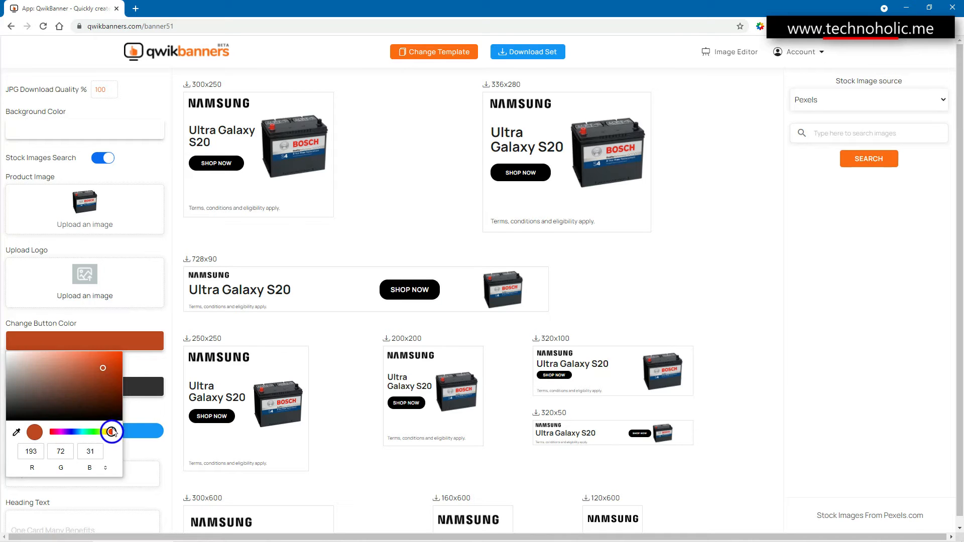
left_click(255, 329)
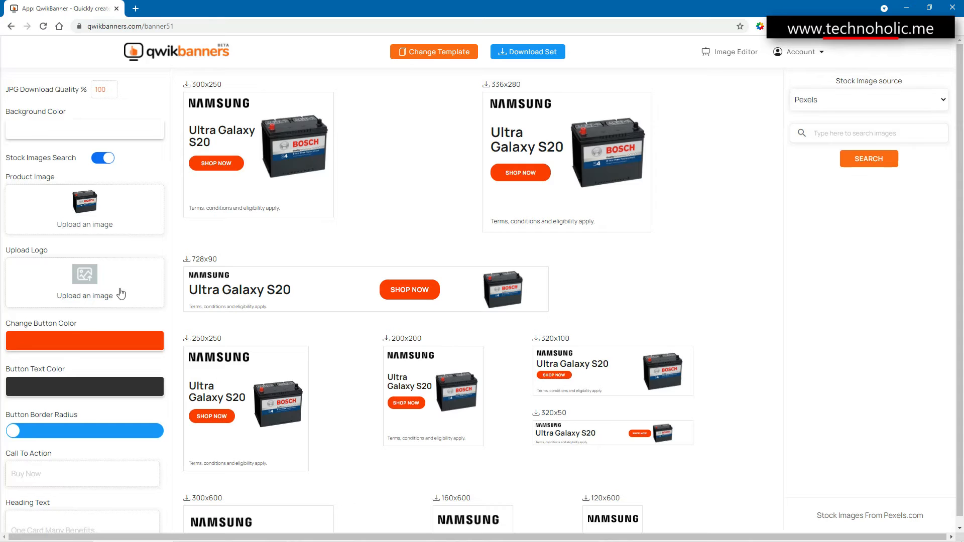
- Set the button text color to yellow, RGB 255, 243, 77, and apply it to the banners
scroll(37, 385, "down", 2)
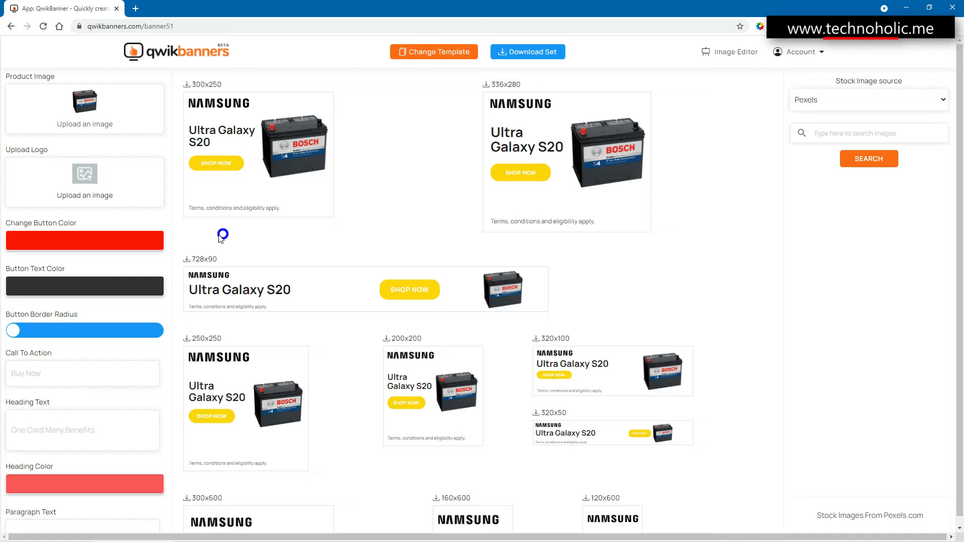
left_click(64, 286)
mouse_move(66, 328)
left_mouse_down()
mouse_move(20, 304)
mouse_move(134, 321)
mouse_move(133, 363)
mouse_move(86, 294)
left_mouse_up()
left_click(104, 378)
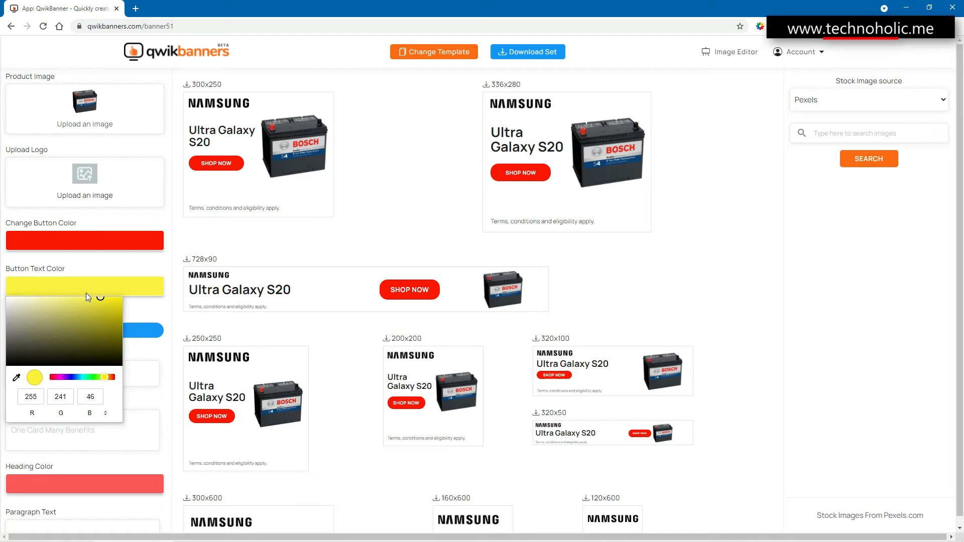
left_click(384, 246)
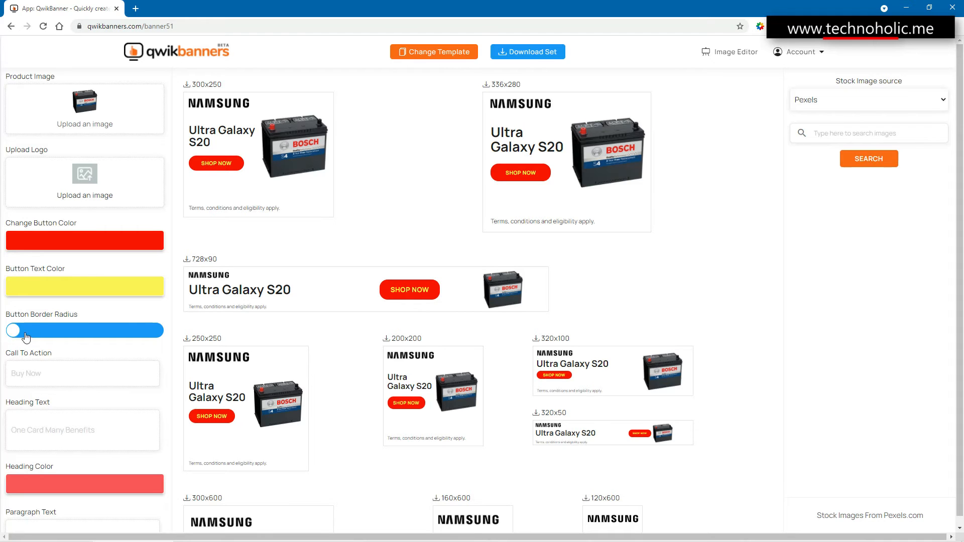
- Set the button border radius to its minimum and the call-to-action text to "Learn More"
left_click_drag(26, 337, 1, 336)
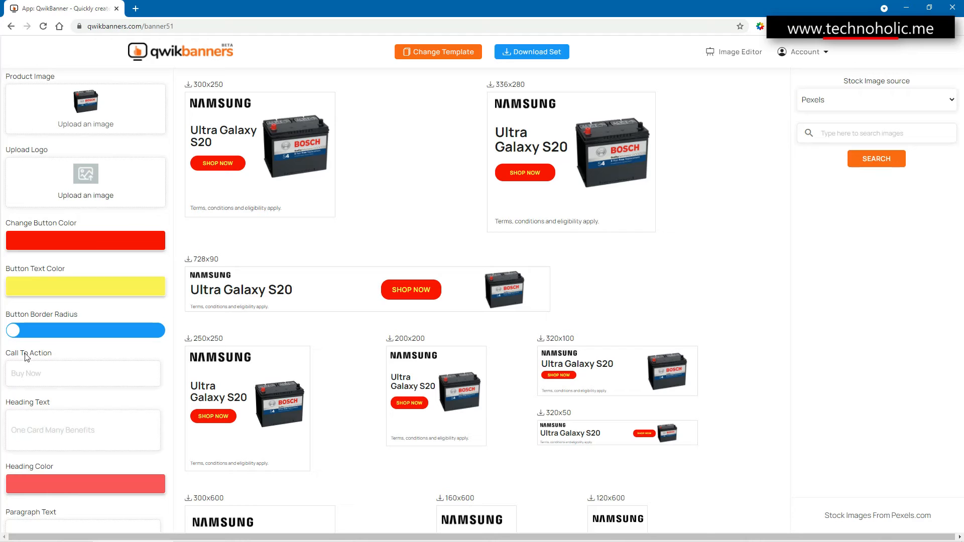
left_click(35, 371)
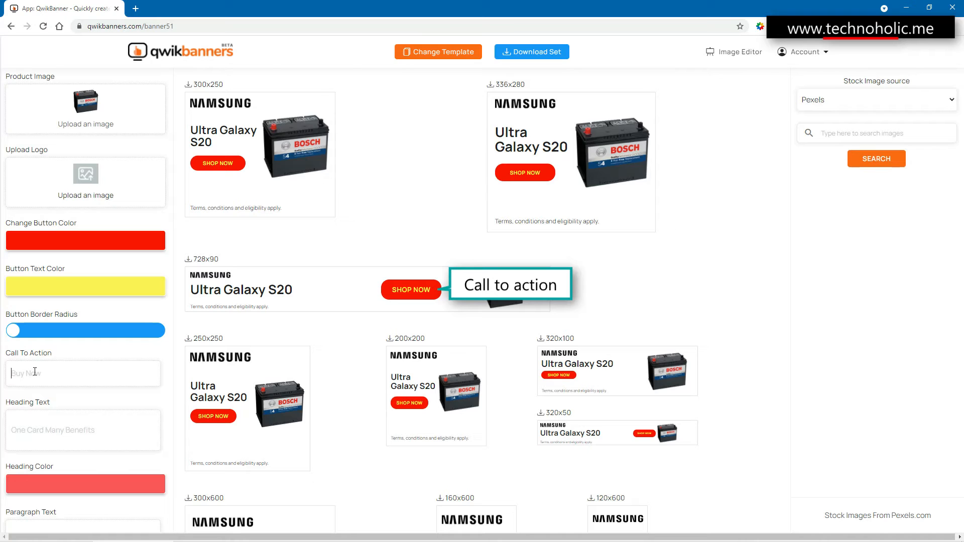
type("Learn")
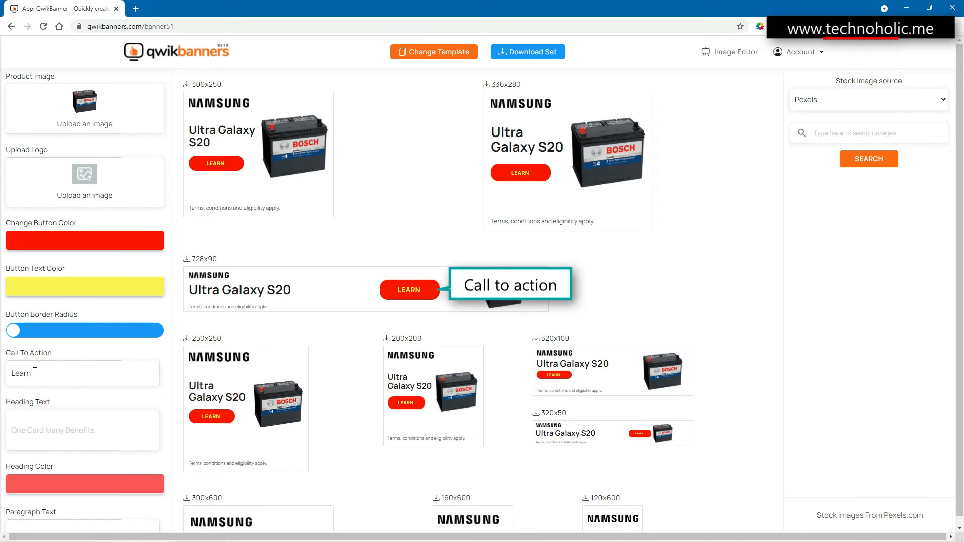
type(" More")
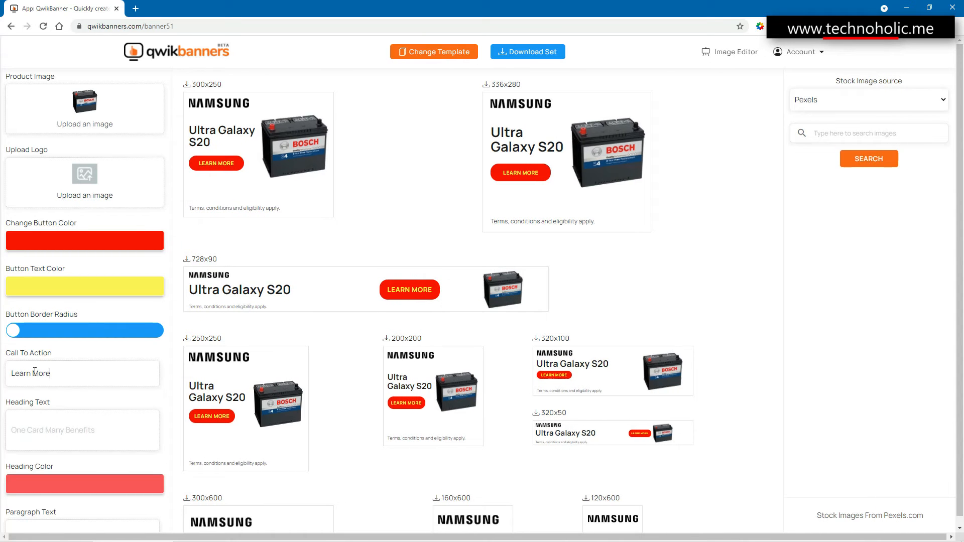
- Set the banners' heading text to "POWERFUL"
scroll(63, 407, "down", 2)
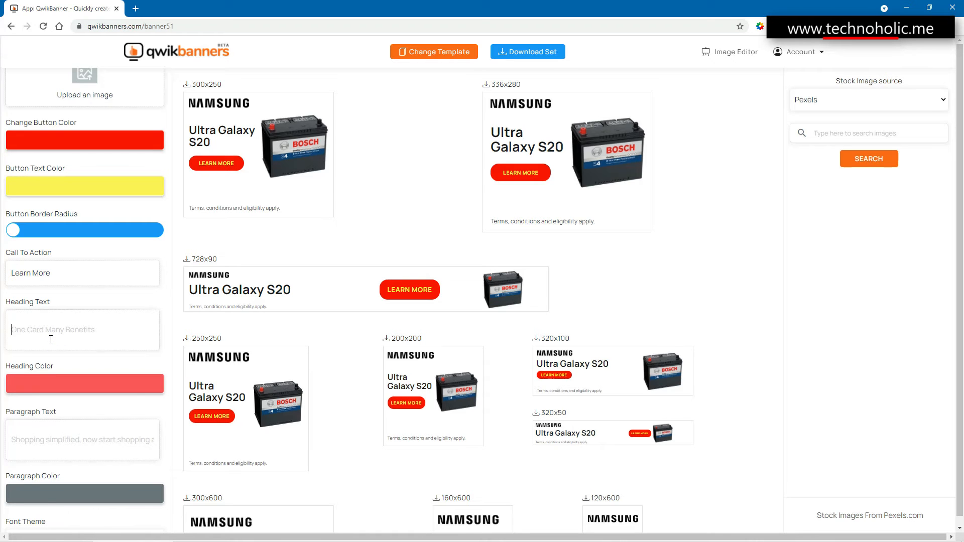
type("POWER")
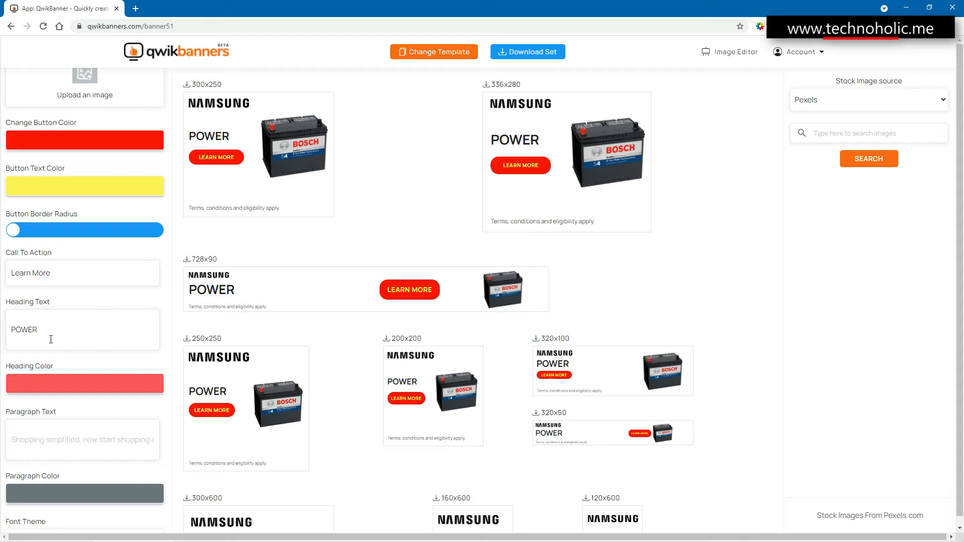
type(" Ba")
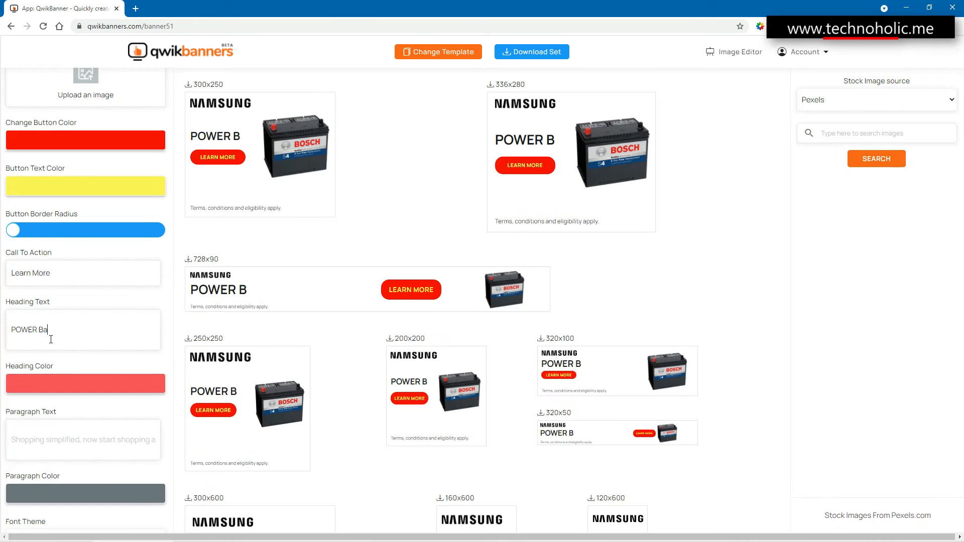
key("BackSpace")
key("BackSpace")
key("BackSpace")
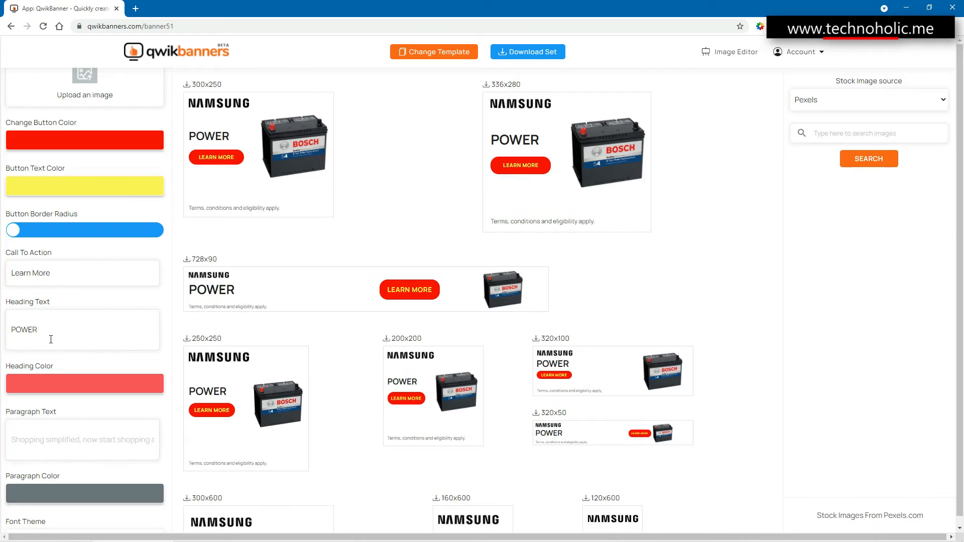
type("FUL")
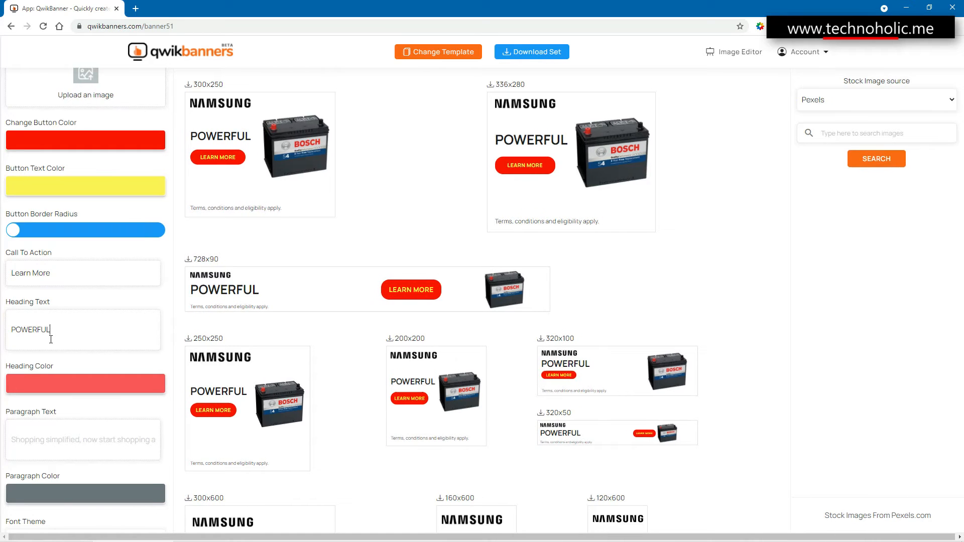
left_click_drag(49, 329, 2, 375)
- Set the heading color to pure red, RGB 255, 0, 0, and apply it to the banners
left_click(43, 388)
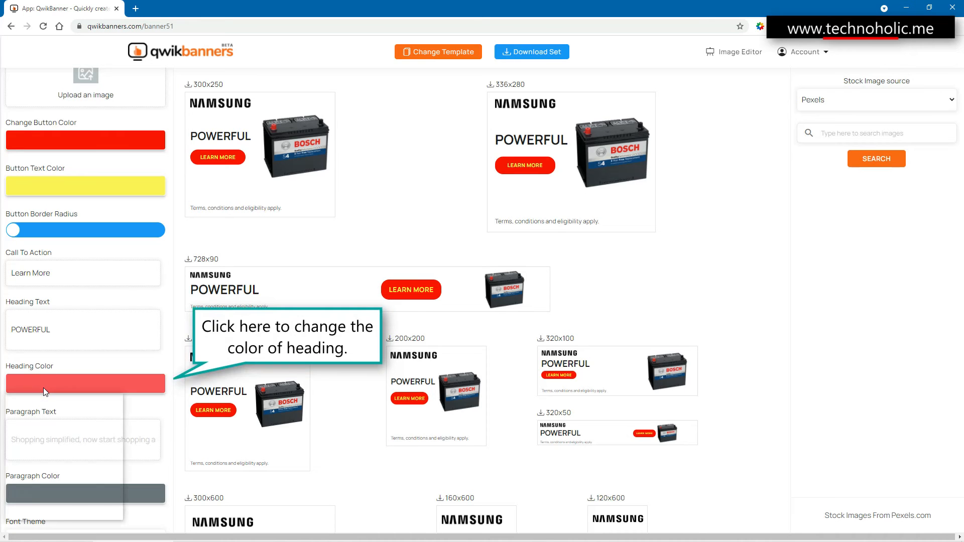
left_click_drag(70, 433, 121, 396)
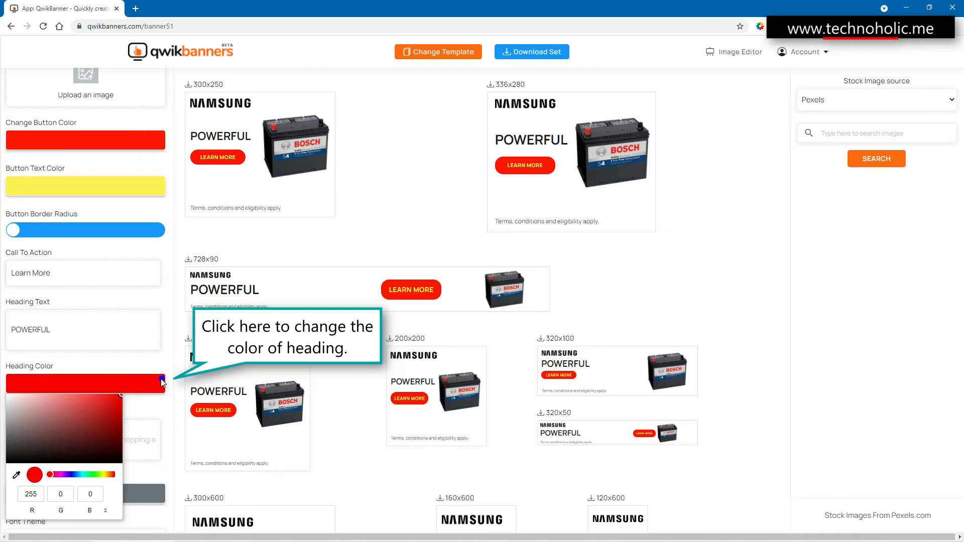
left_click(171, 420)
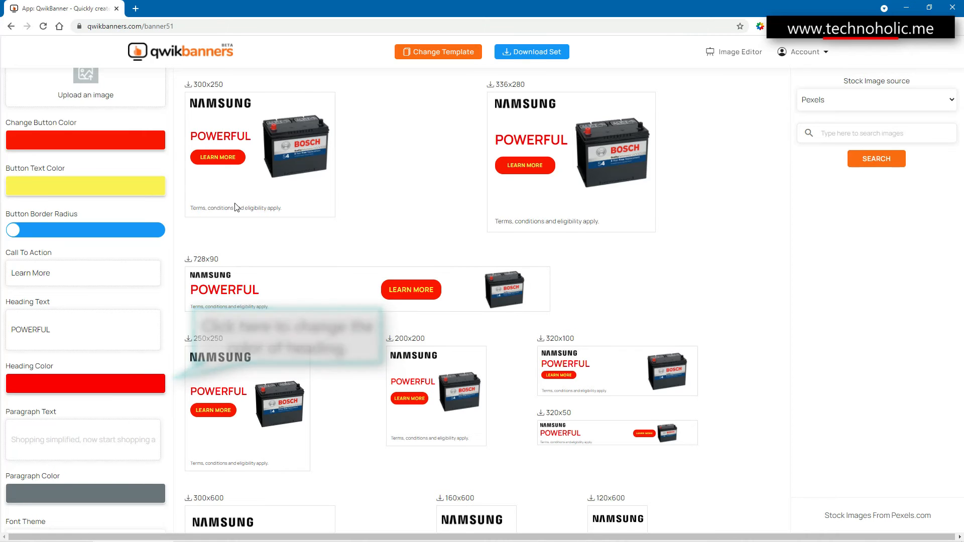
- Replace the banners' paragraph text with "Buy one and Get one free!"
scroll(69, 407, "down", 1)
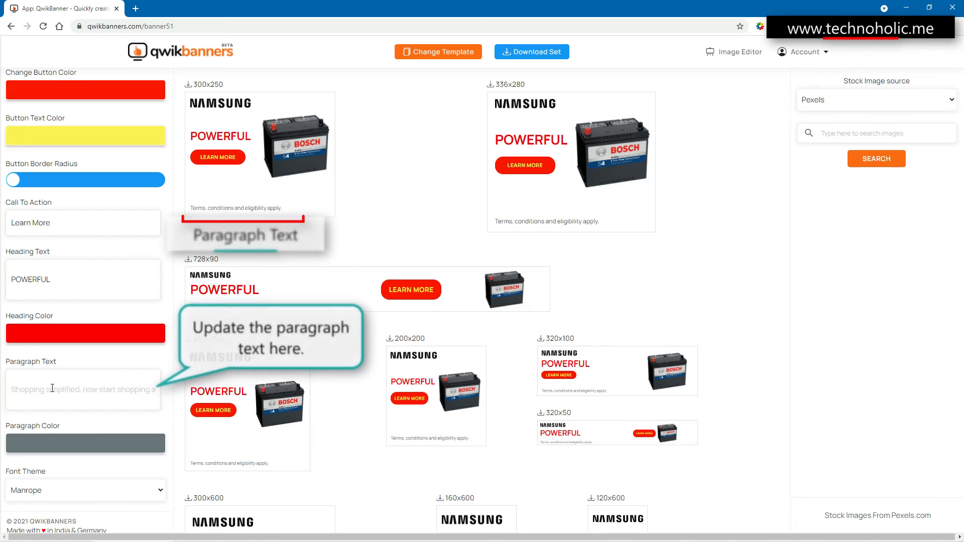
type("best")
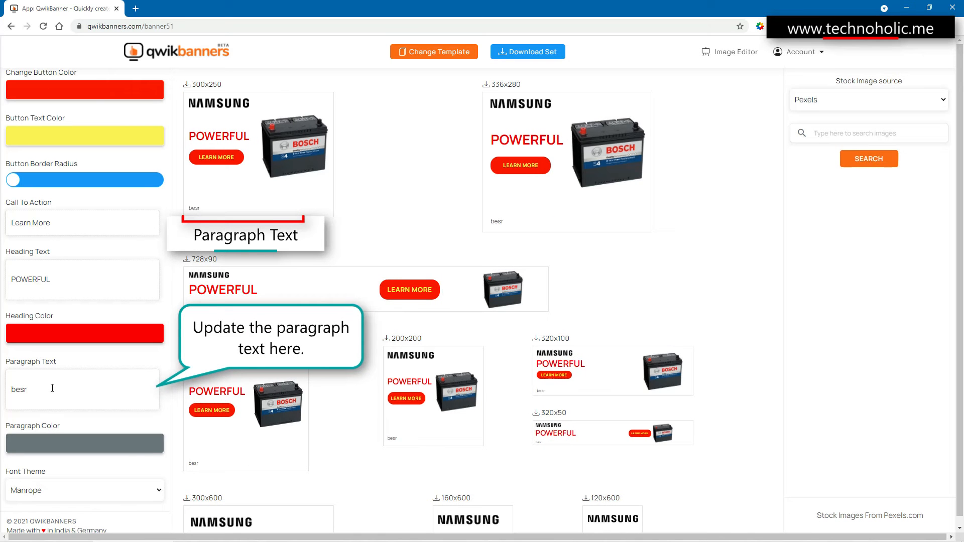
key("BackSpace")
key("BackSpace")
key("BackSpace")
key("BackSpace")
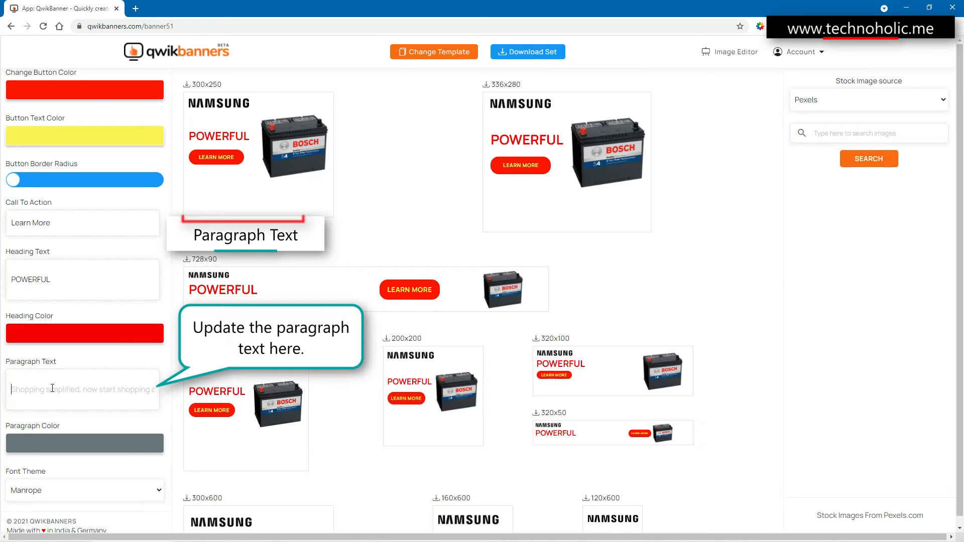
type("Buy one and Get")
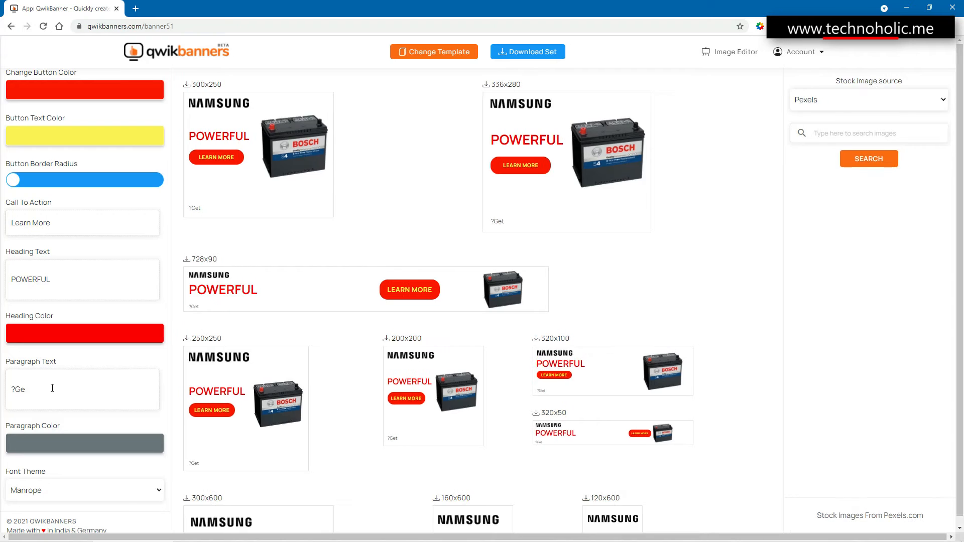
type(" o")
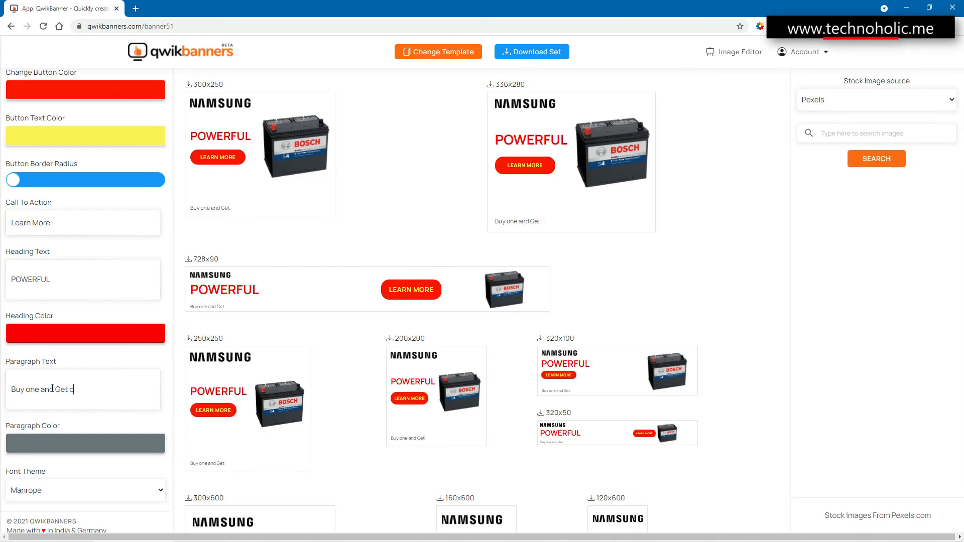
type("ne free!")
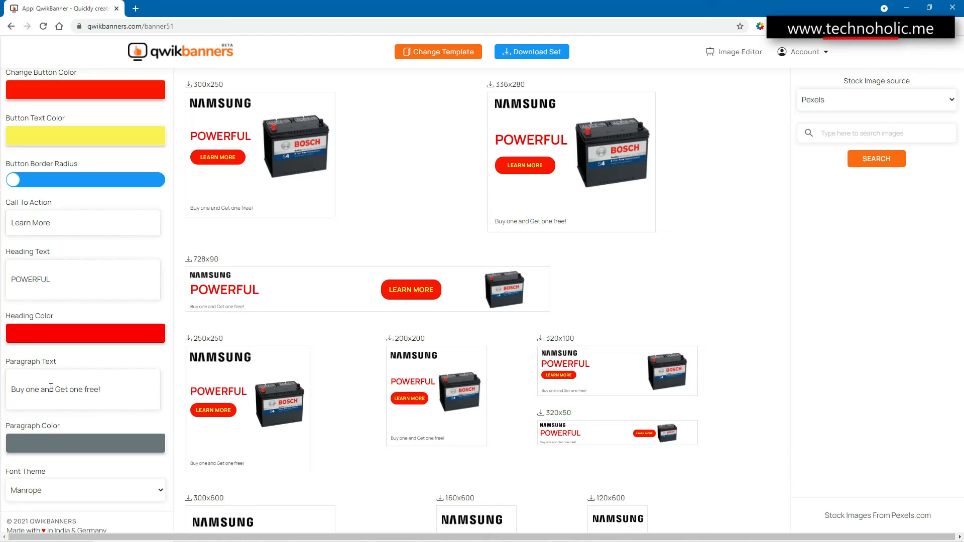
- Change the paragraph text color to black and apply it to the banners
left_click(40, 444)
left_click(95, 363)
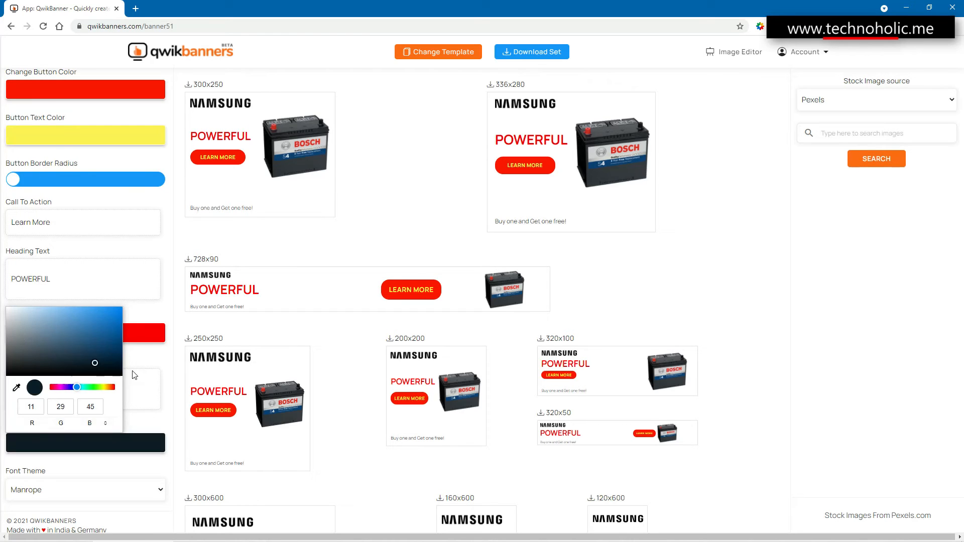
left_click(134, 375)
- Set the banners' font theme to Montserrat
scroll(132, 392, "down", 1)
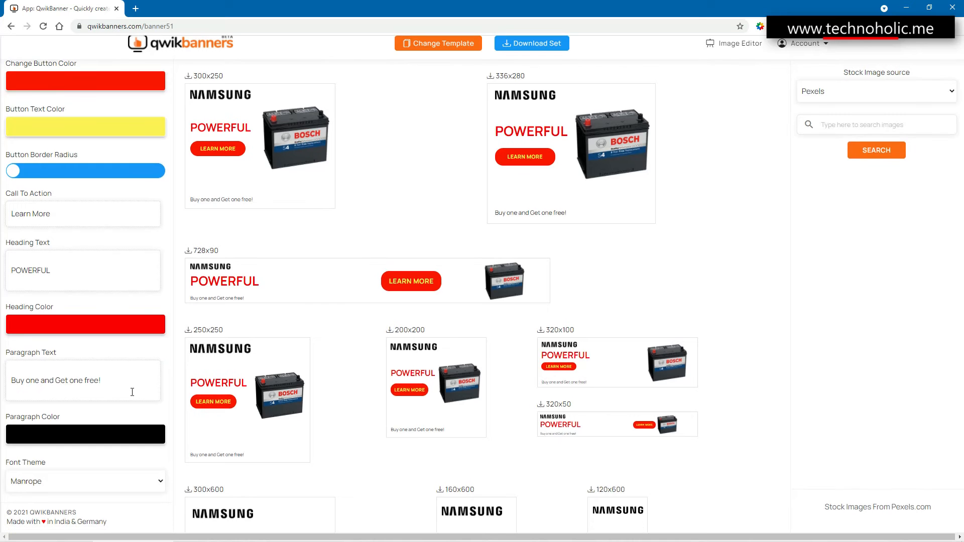
left_click(71, 484)
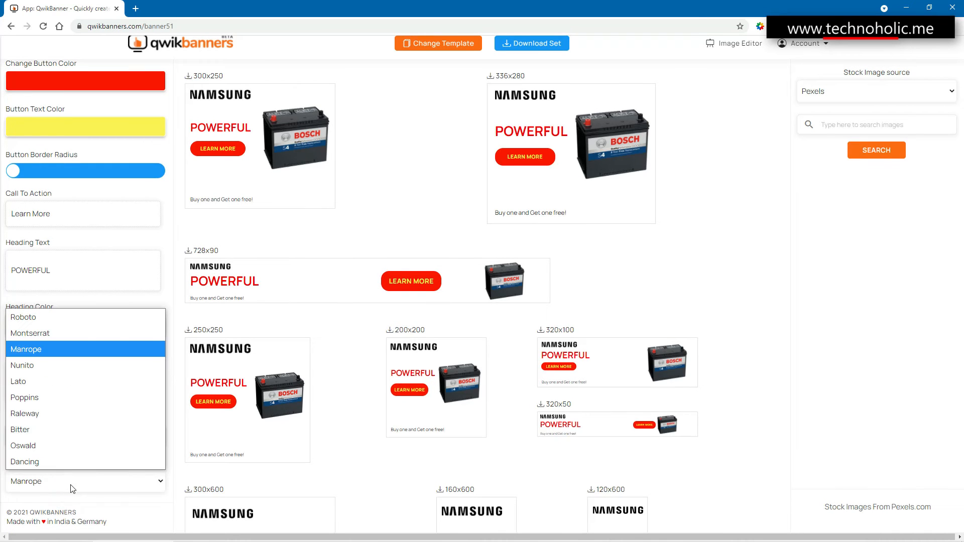
left_click(36, 337)
- Upload the image file TECHNOHOLIC LOGOHOR-SITE.png as the banners' logo
scroll(52, 266, "up", 5)
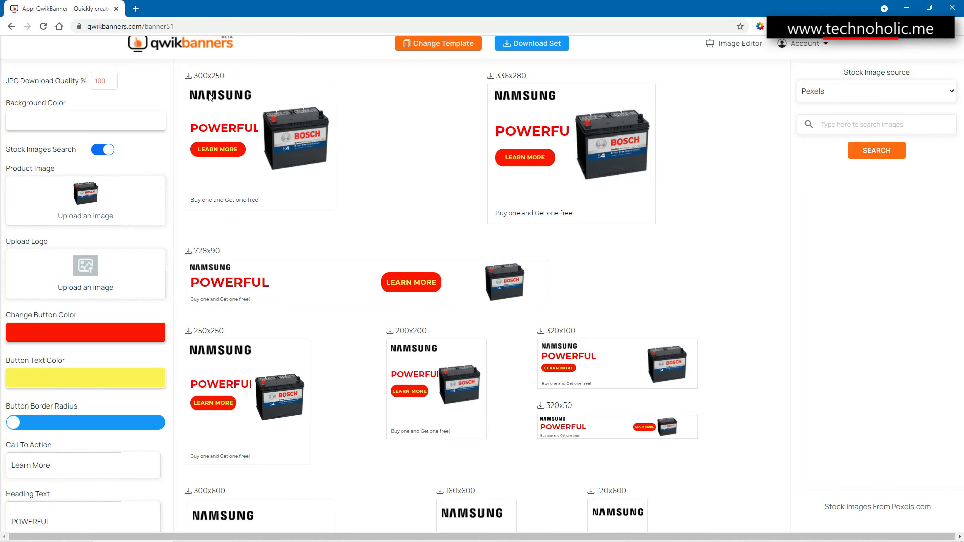
left_click(88, 264)
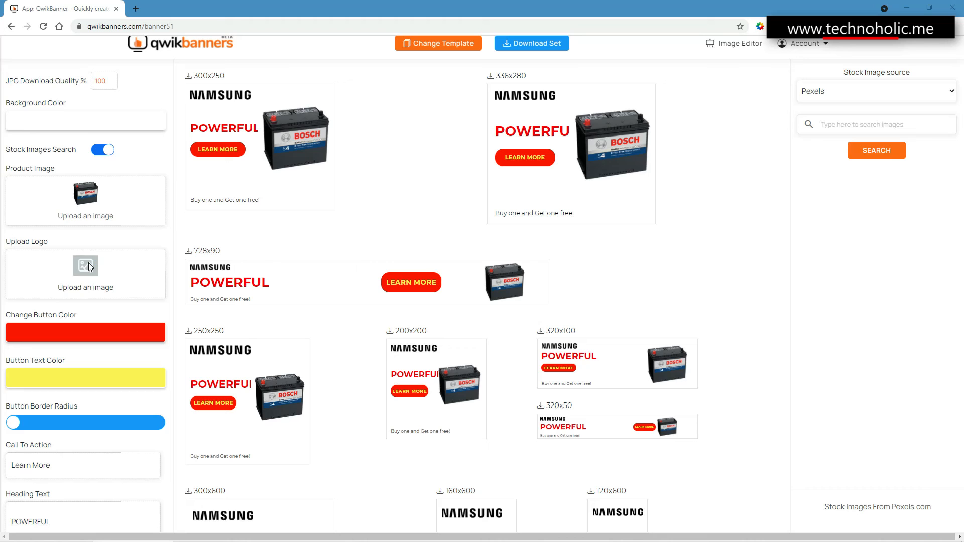
left_click(91, 267)
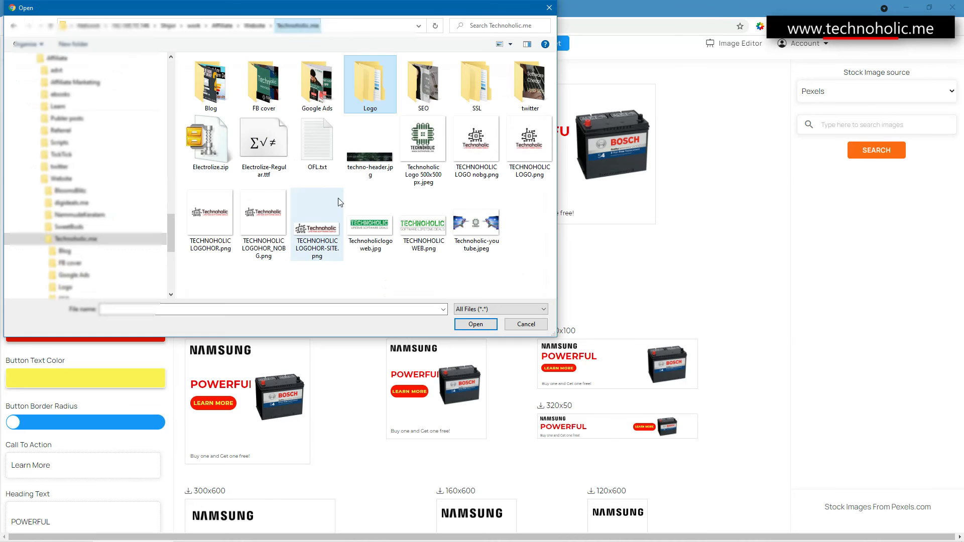
double_click(322, 229)
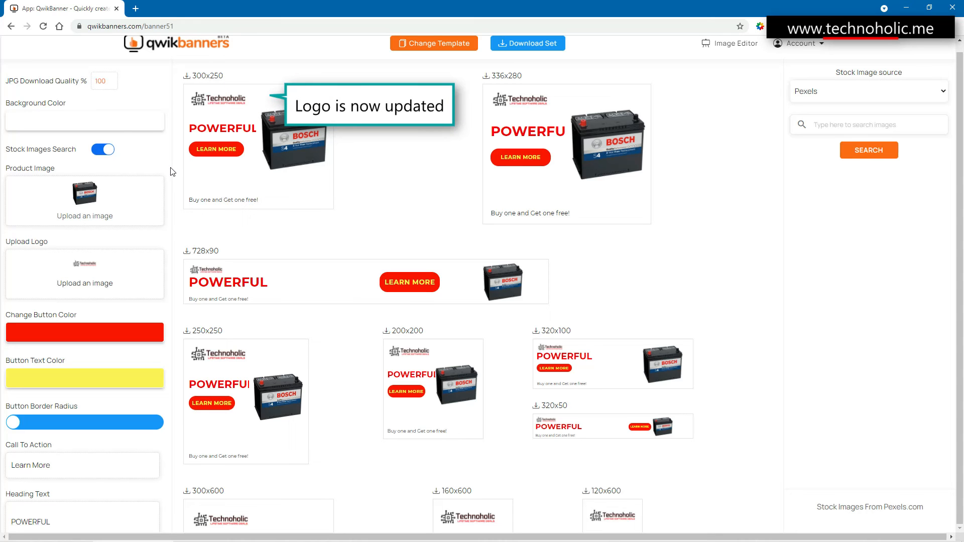
- Change the font theme to Lato and check the heading's fit across all banner sizes
scroll(519, 258, "down", 5)
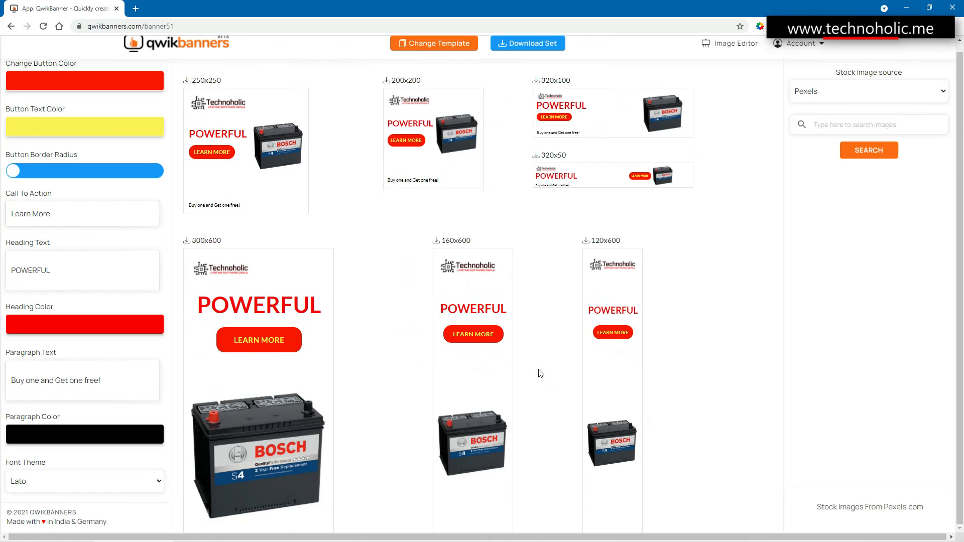
scroll(543, 374, "down", 1)
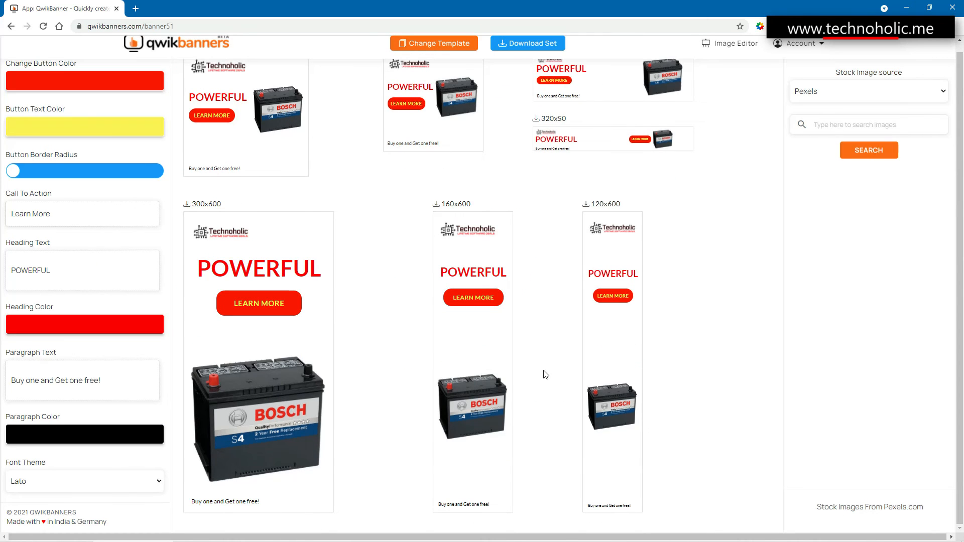
scroll(546, 373, "up", 5)
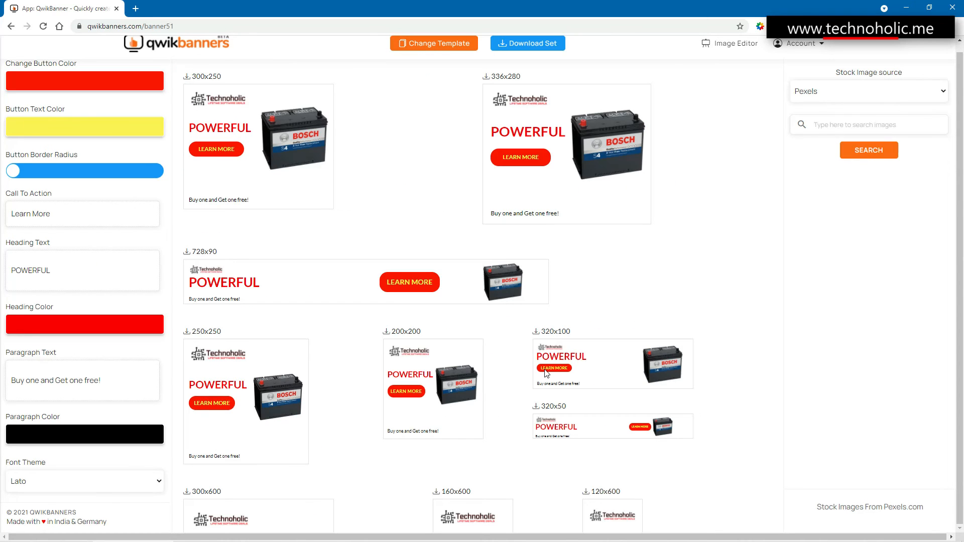
- Download the complete banner set and save it to the Desktop as QwikBanners-Set.zip
left_click(523, 51)
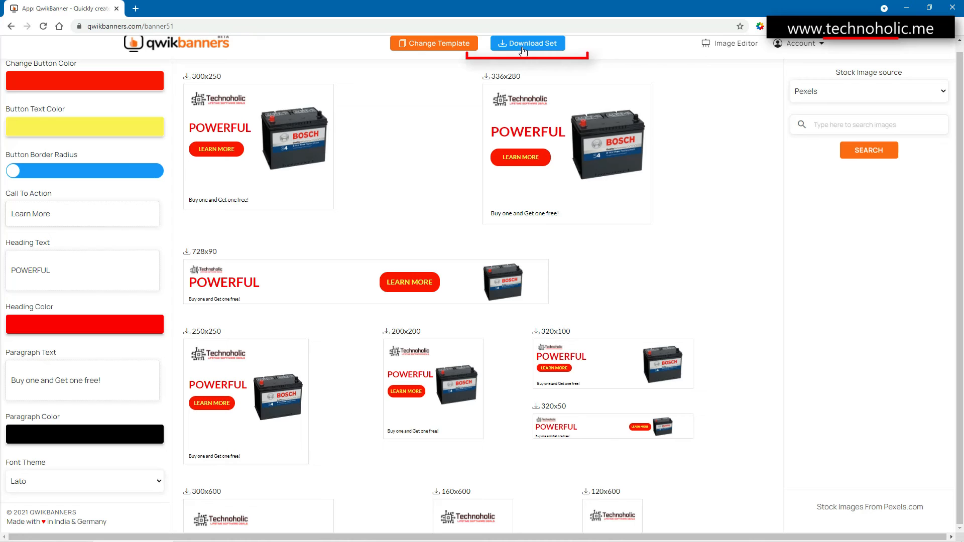
left_click(501, 63)
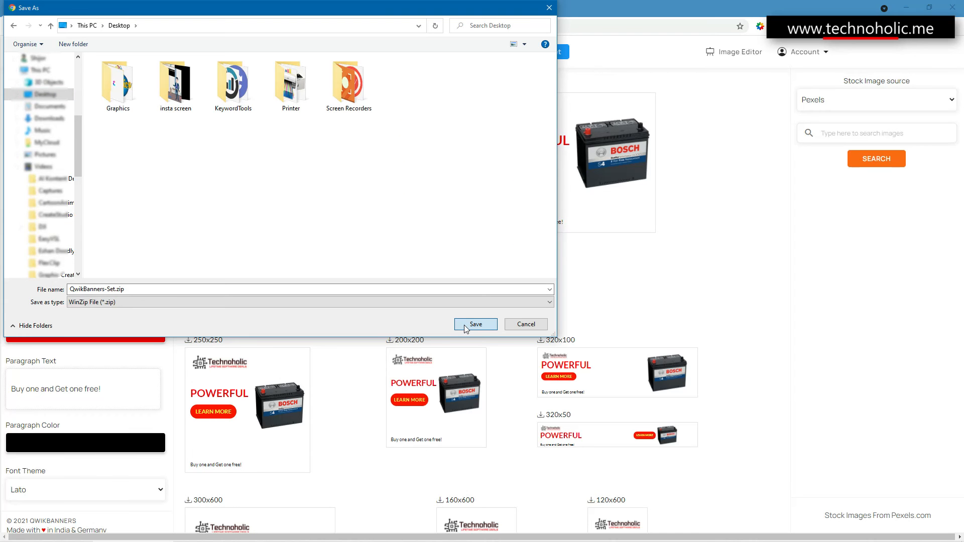
left_click(467, 326)
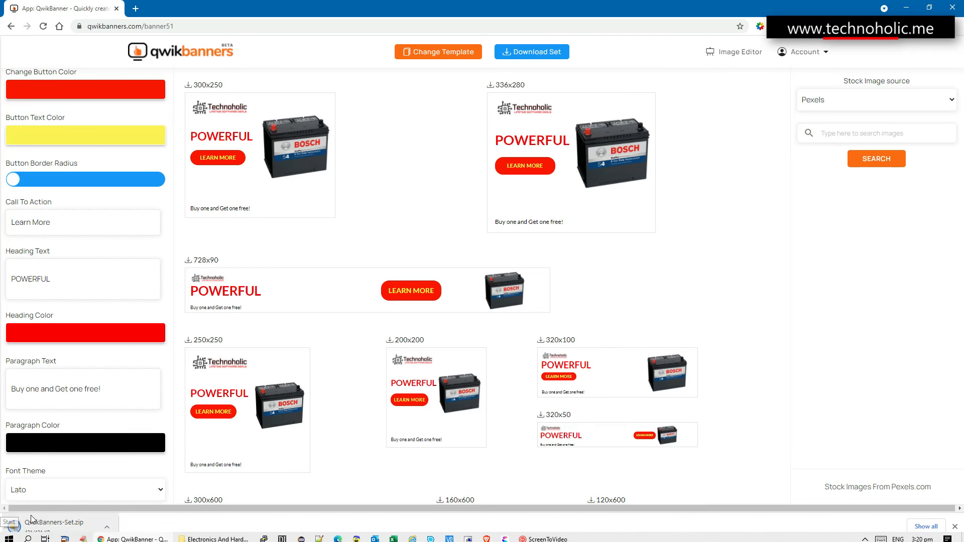
- Open the downloaded QwikBanners-Set.zip in WinZip and dismiss the offer to unzip its contents
left_click(34, 524)
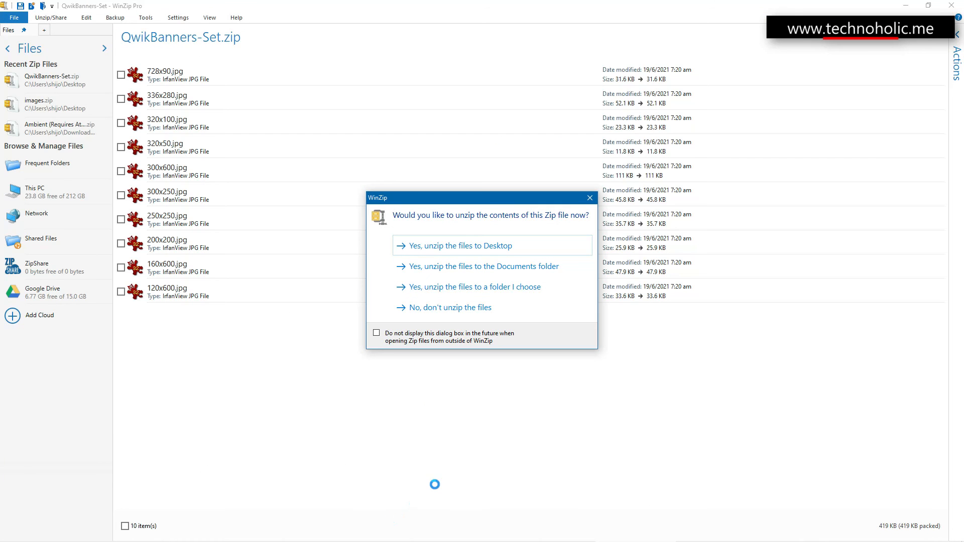
left_click(589, 198)
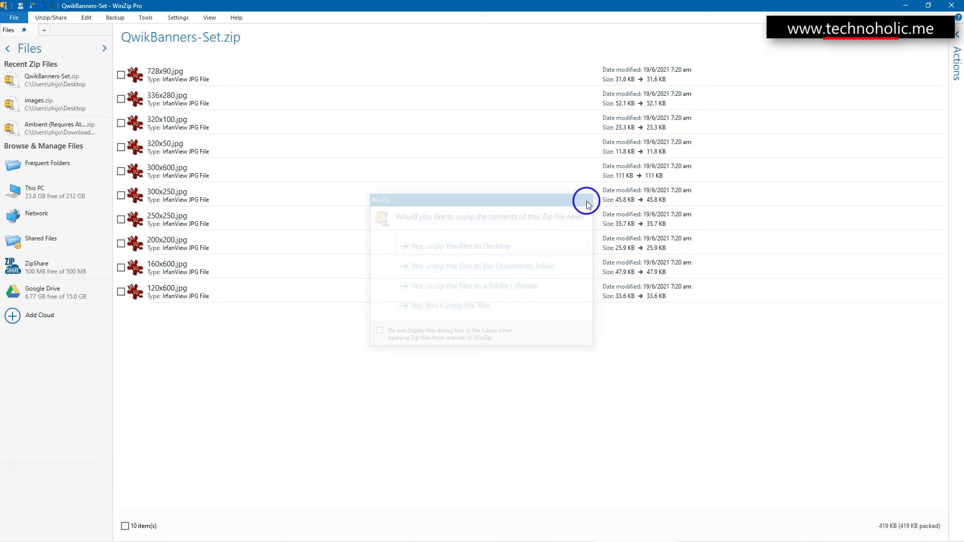
left_click(288, 391)
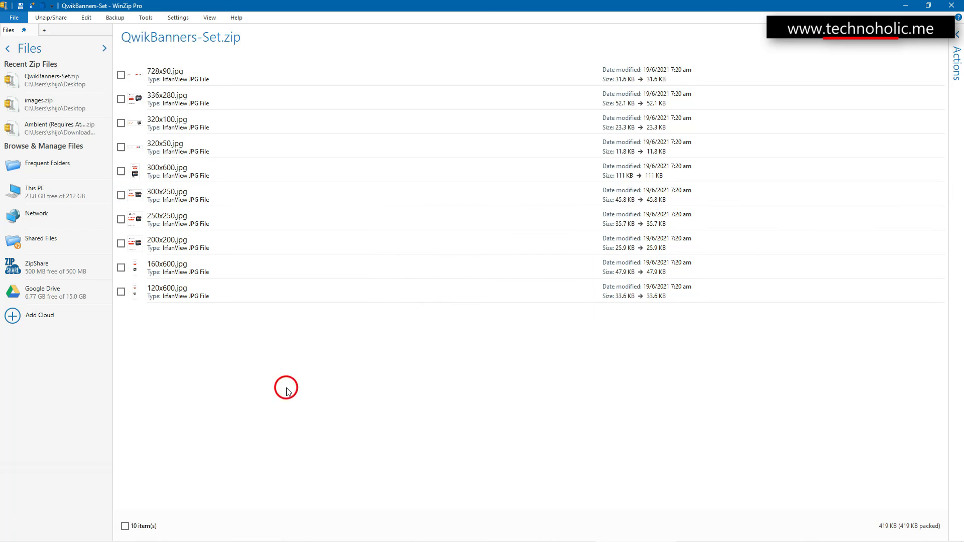
- Preview 728x90.jpg from the archive in IrfanView, try browsing to another image, and close the viewer
left_click(162, 72)
left_click(158, 82)
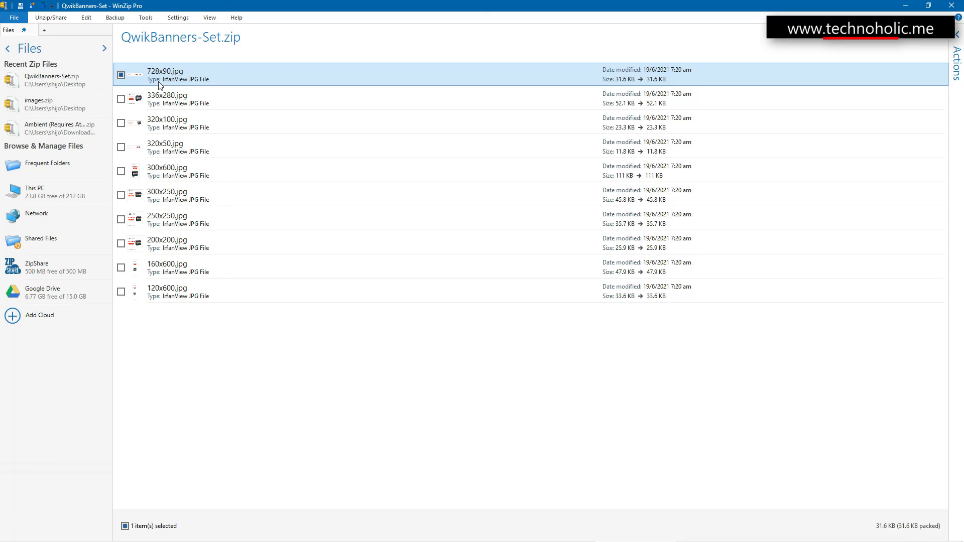
left_click(158, 80)
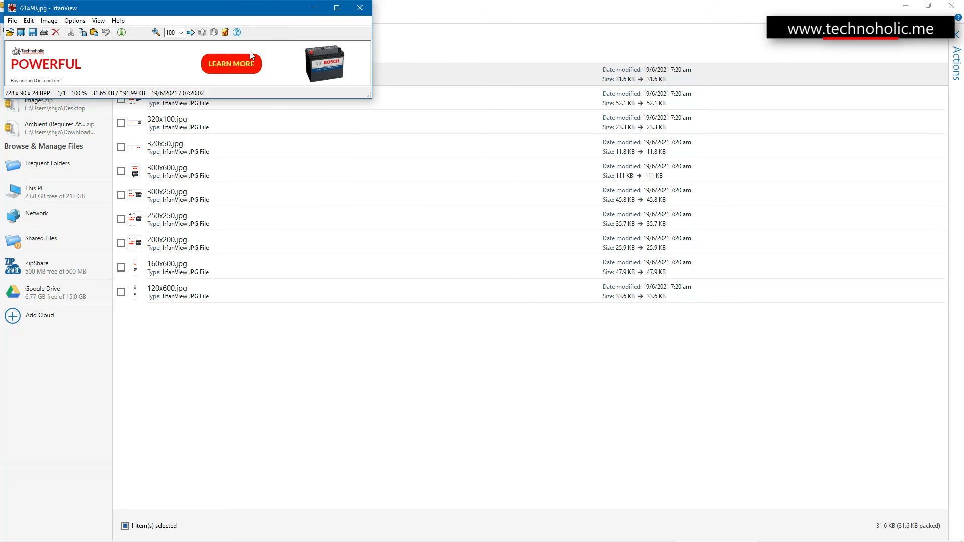
key("Right")
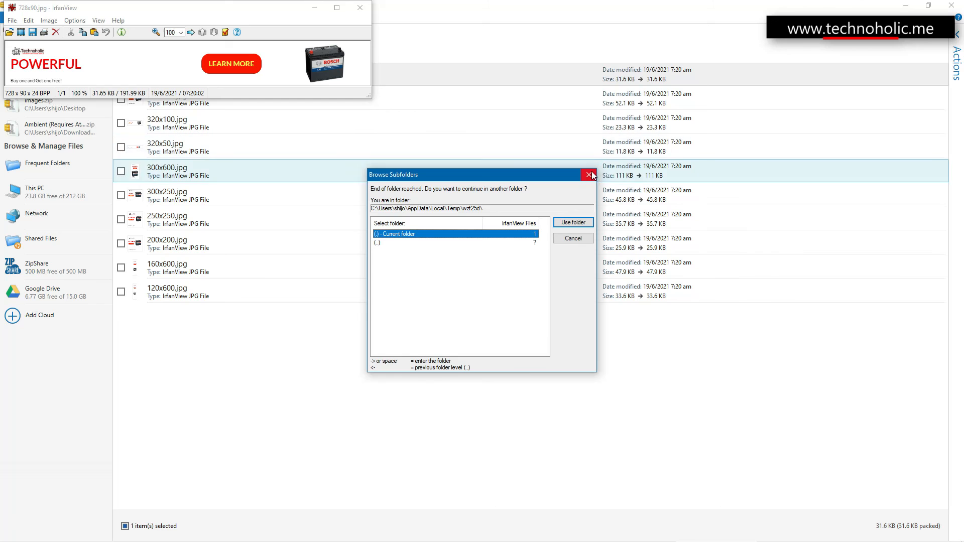
left_click(589, 175)
left_click(361, 7)
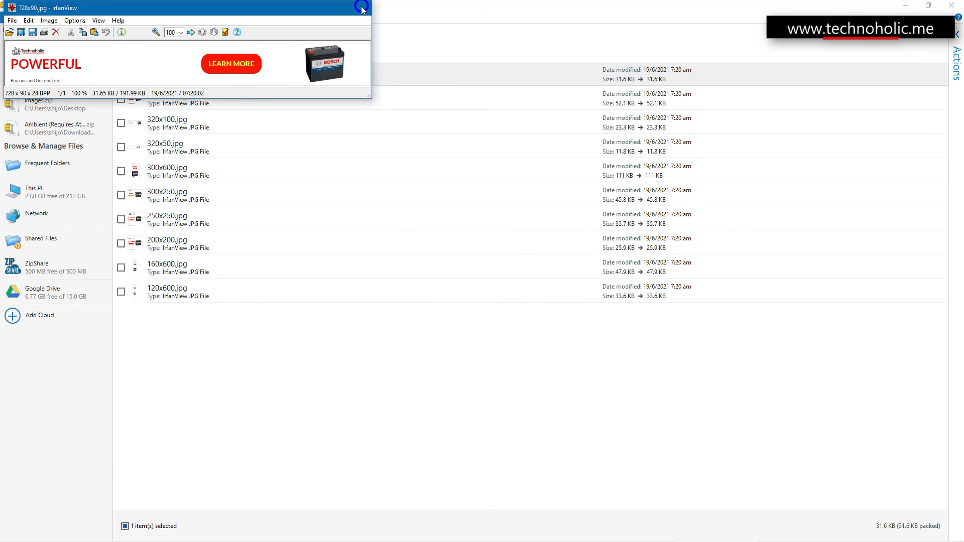
- Preview 300x250.jpg and 200x200.jpg from the archive, then close the image viewer and WinZip
left_click(186, 199)
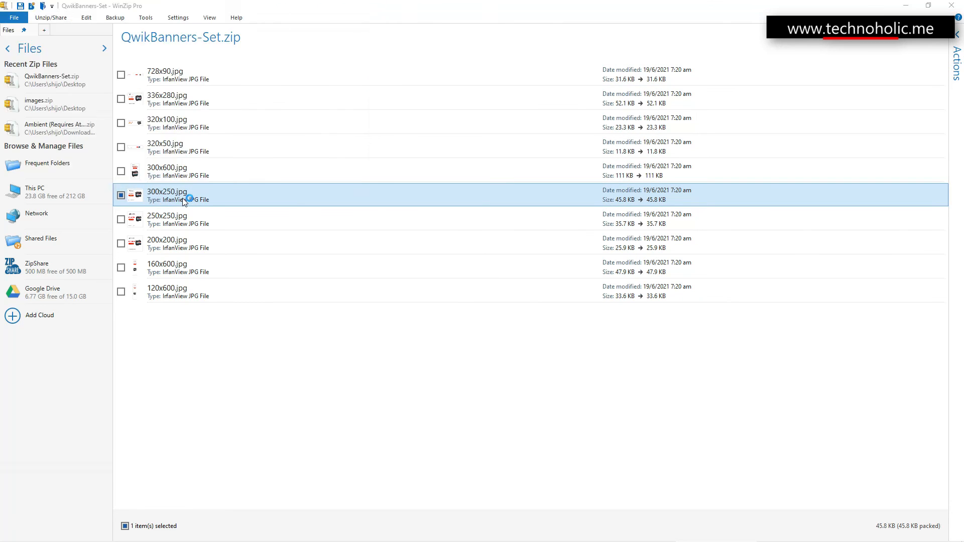
left_click(301, 8)
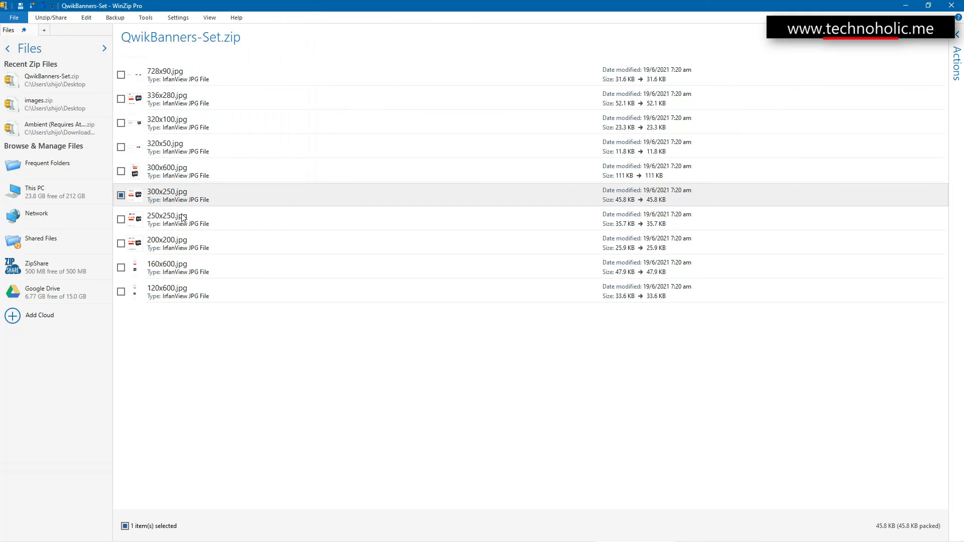
double_click(161, 253)
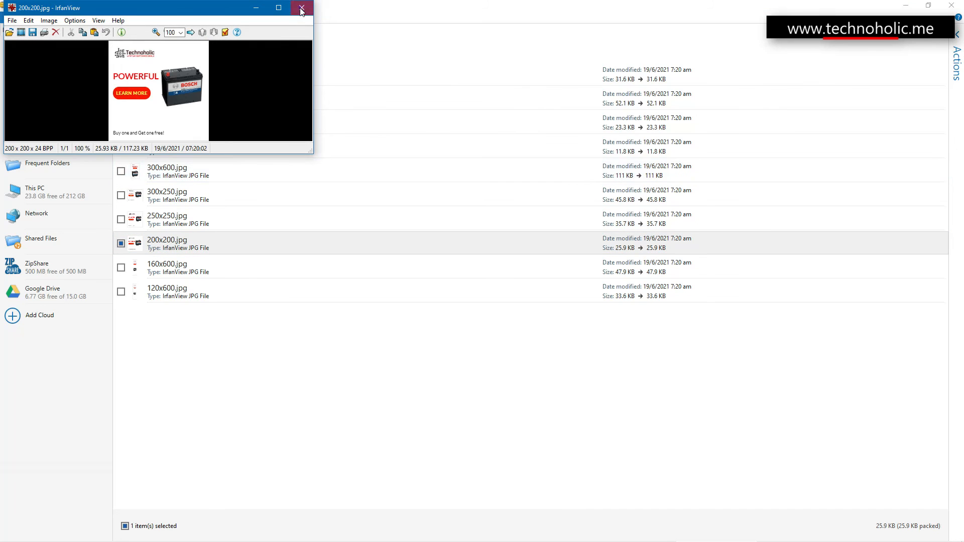
left_click(300, 7)
left_click(954, 5)
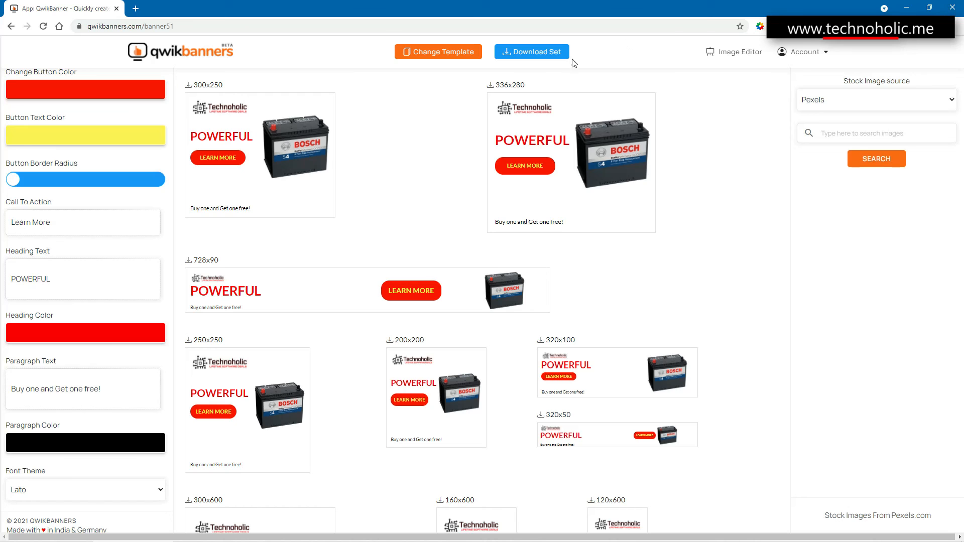
- Return from the banner editor to the QwikBanners start page and start creating social media ads
scroll(266, 392, "down", 4)
scroll(594, 246, "up", 4)
left_click(172, 58)
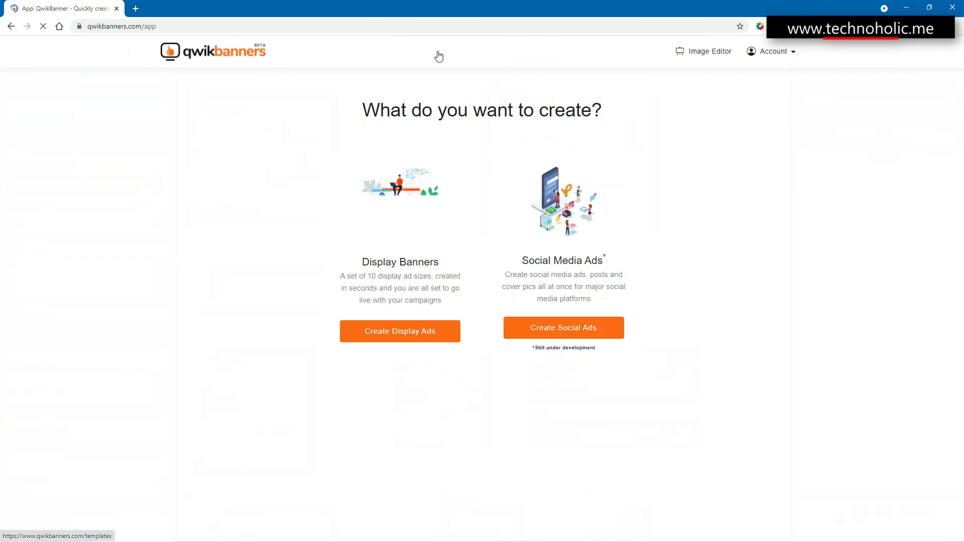
left_click(563, 328)
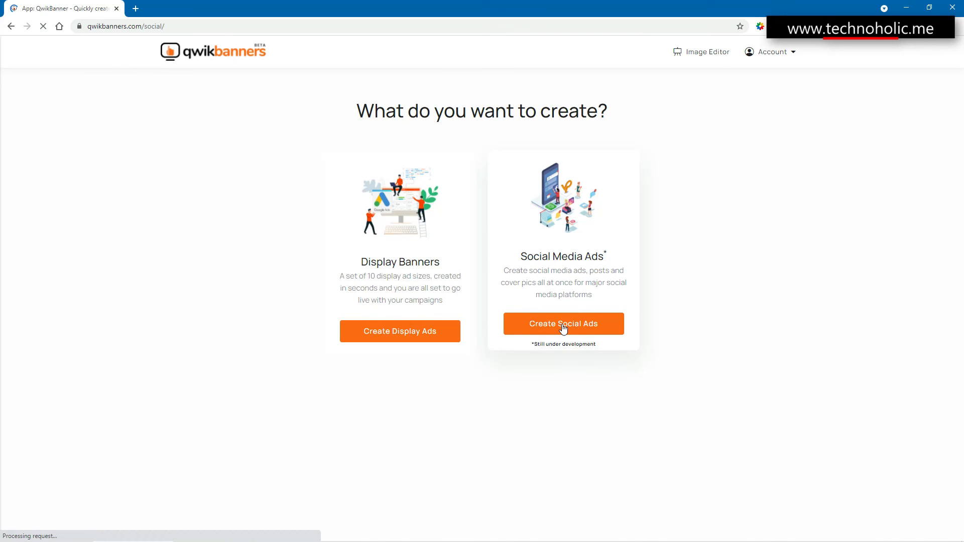